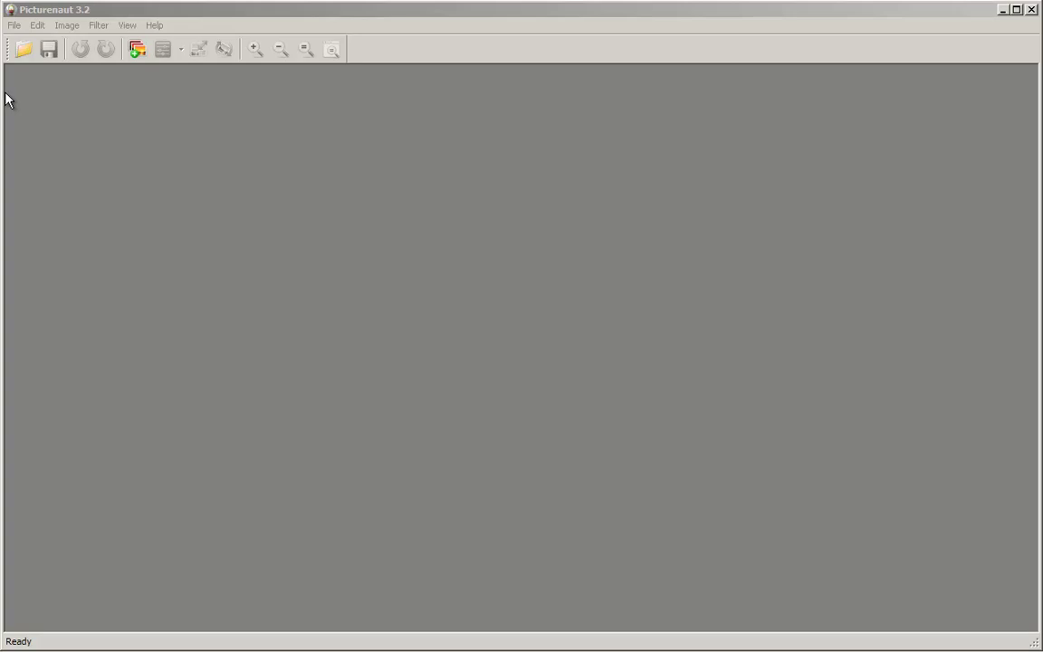
Start a new HDRI and add the Dock-Sph01_f01, f04 and f16 exposures from LargeHDRI as inputs.
click(14, 25)
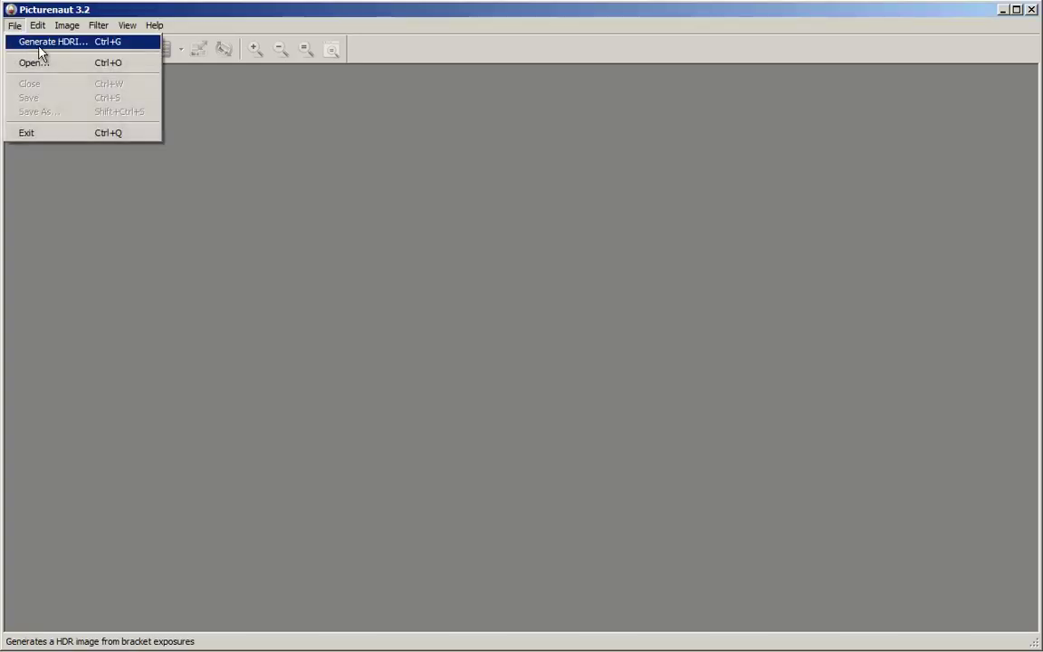
click(39, 46)
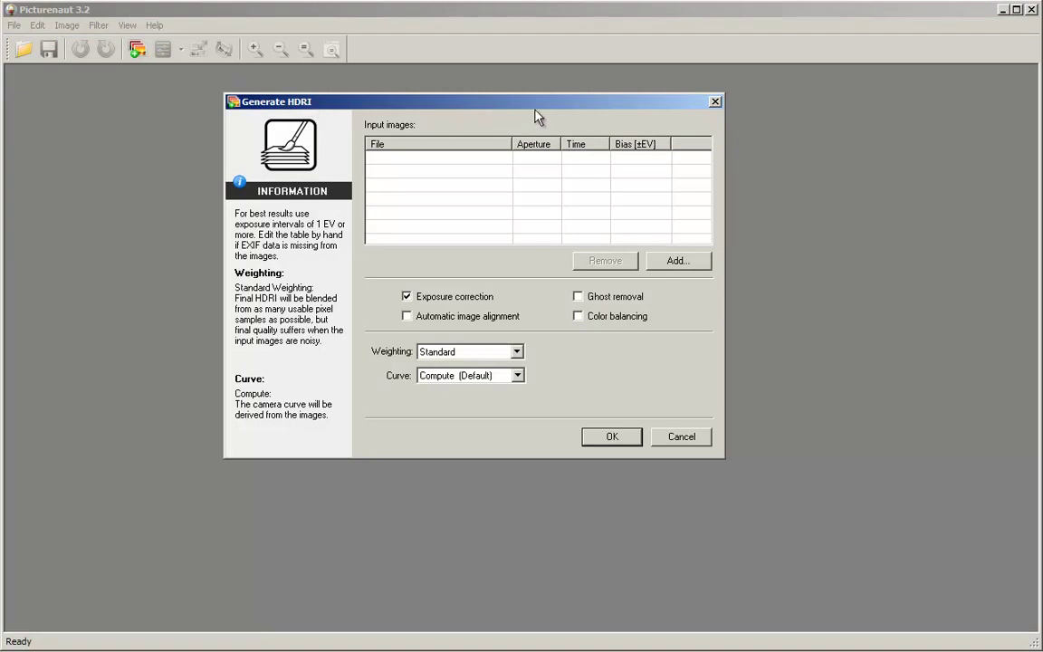
click(692, 264)
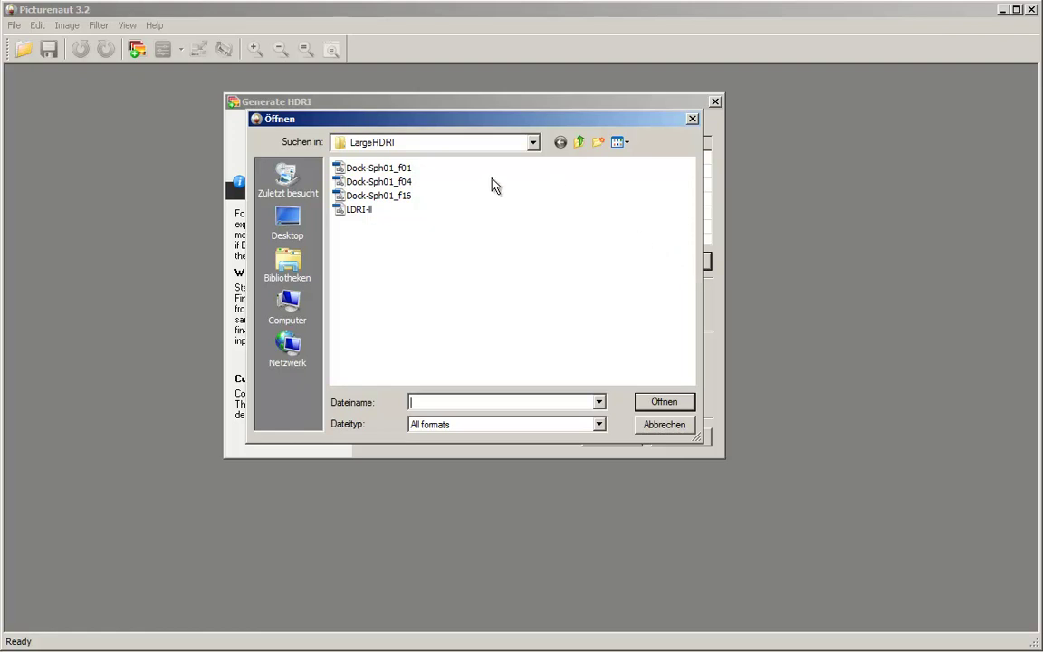
click(396, 170)
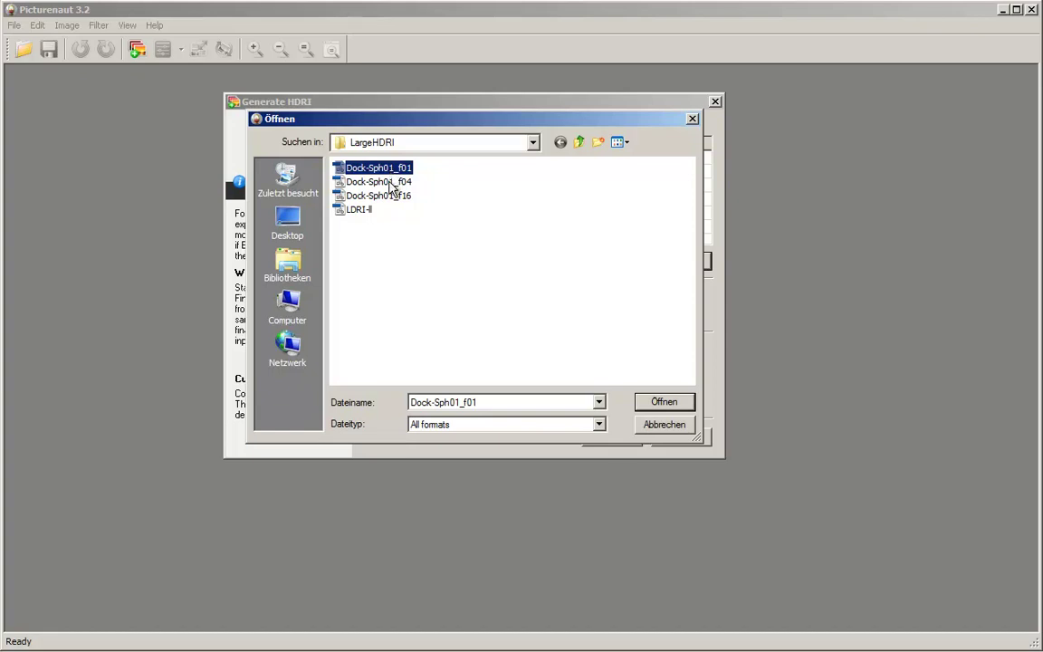
ctrl+click(392, 182)
ctrl+click(378, 196)
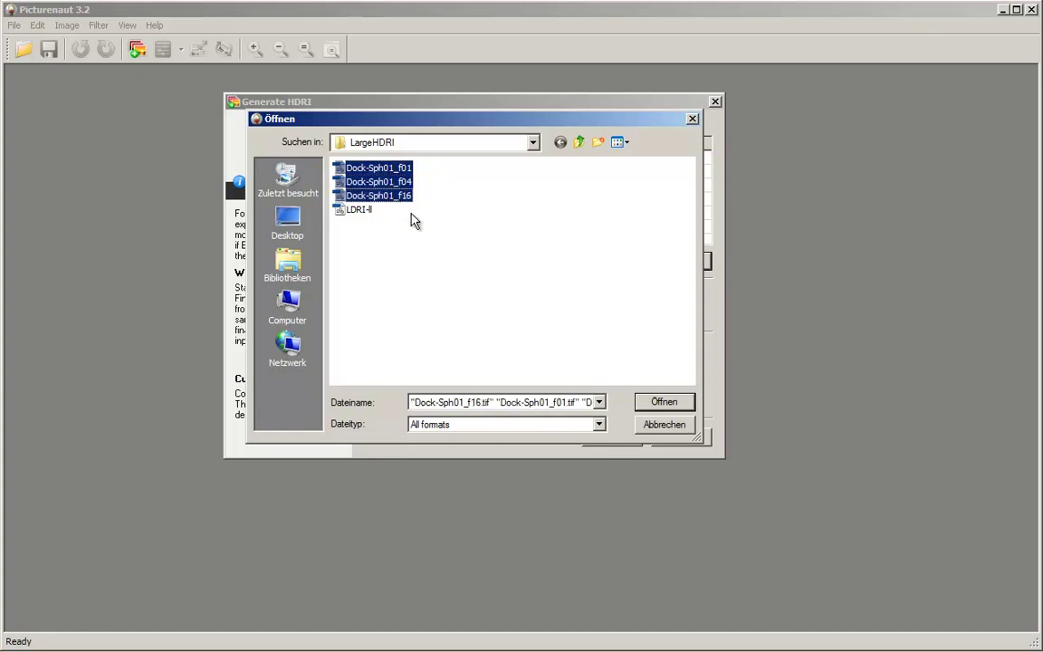
click(662, 405)
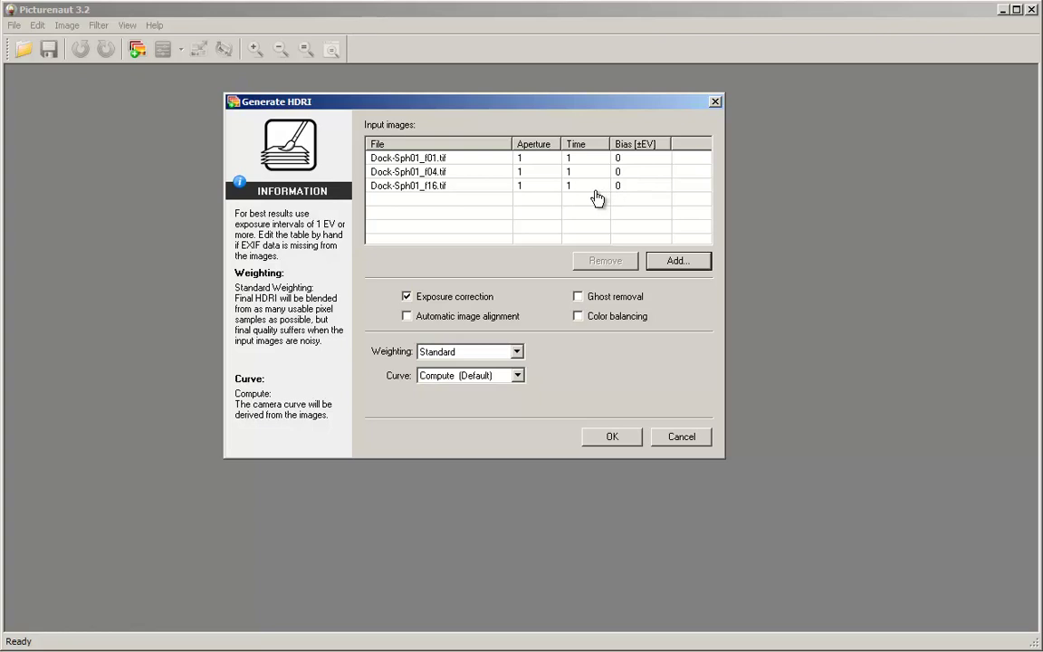
Set the aperture of Dock-Sph01_f04.tif to 4 and Dock-Sph01_f16.tif to 16.
double_click(530, 172)
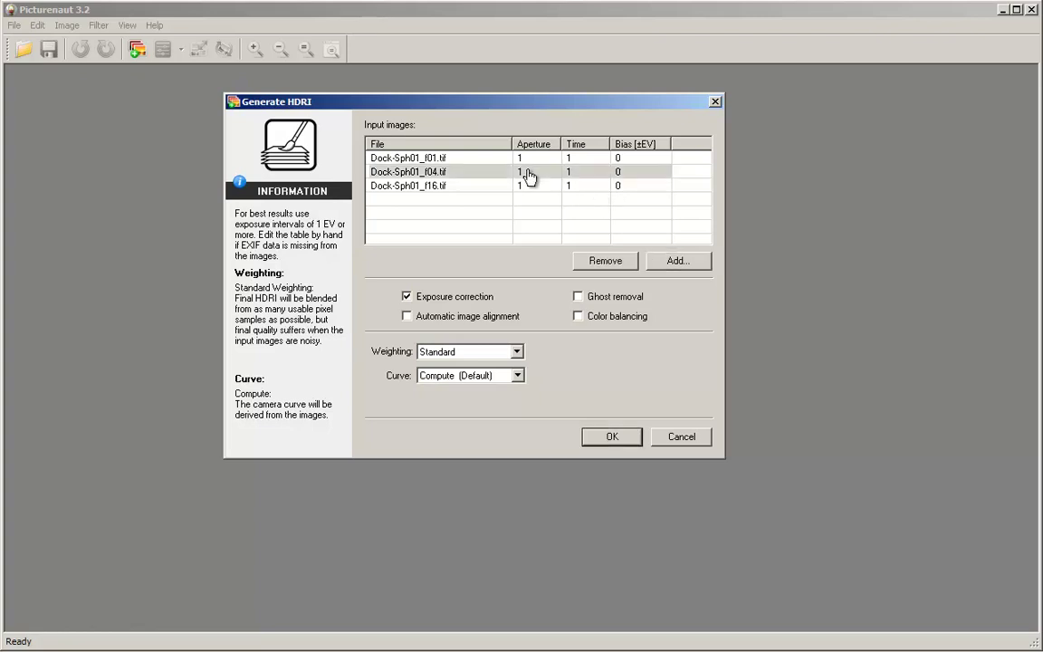
text(4)
key(Tab)
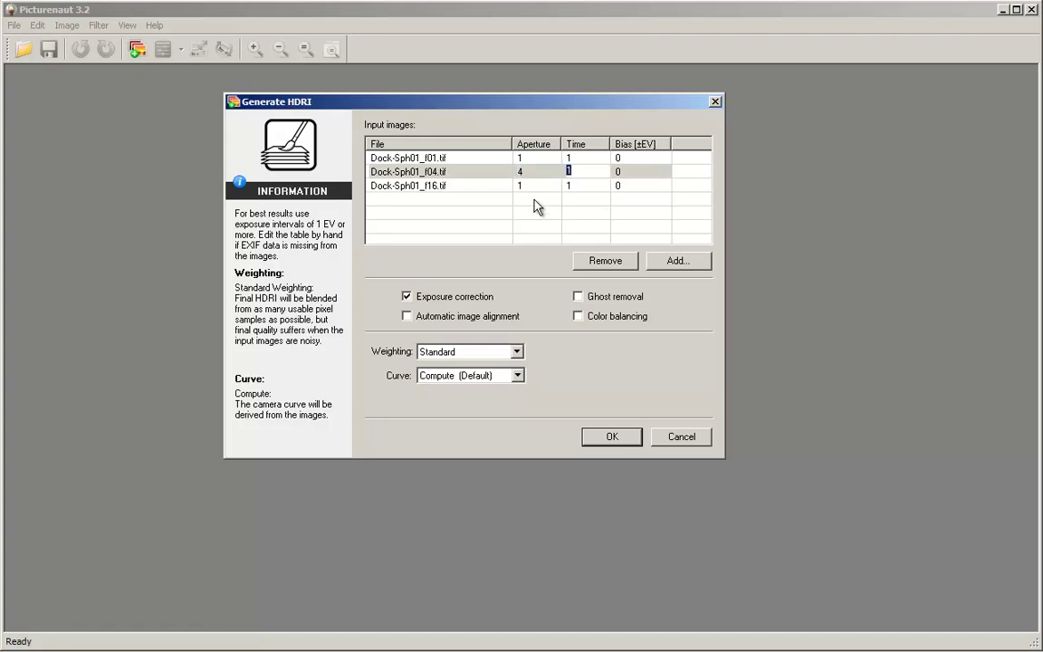
double_click(525, 187)
text(16)
click(465, 216)
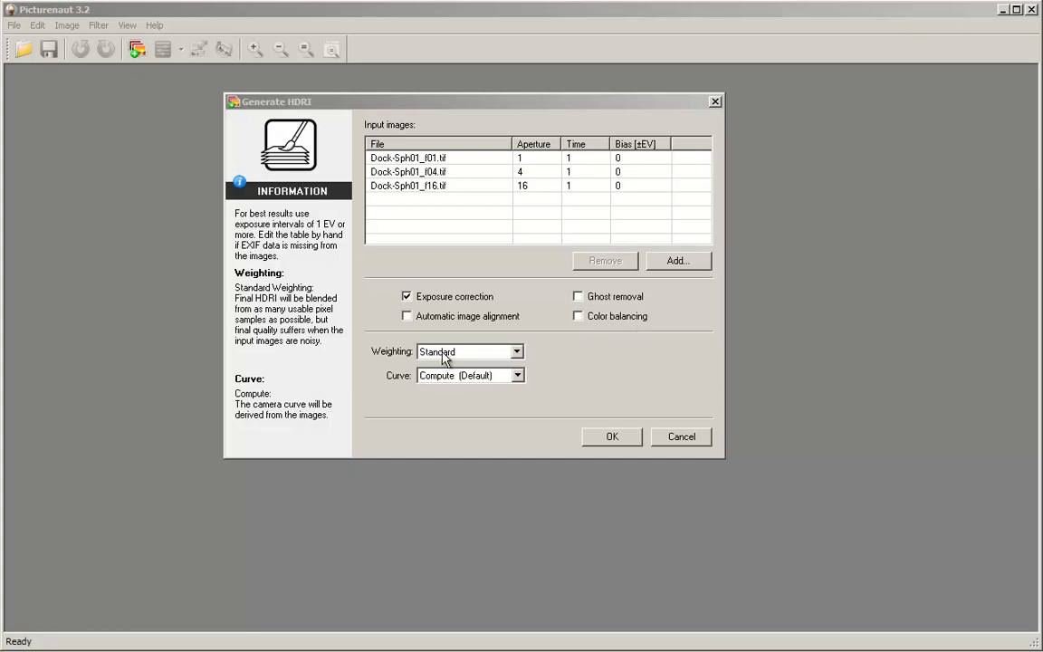
click(546, 360)
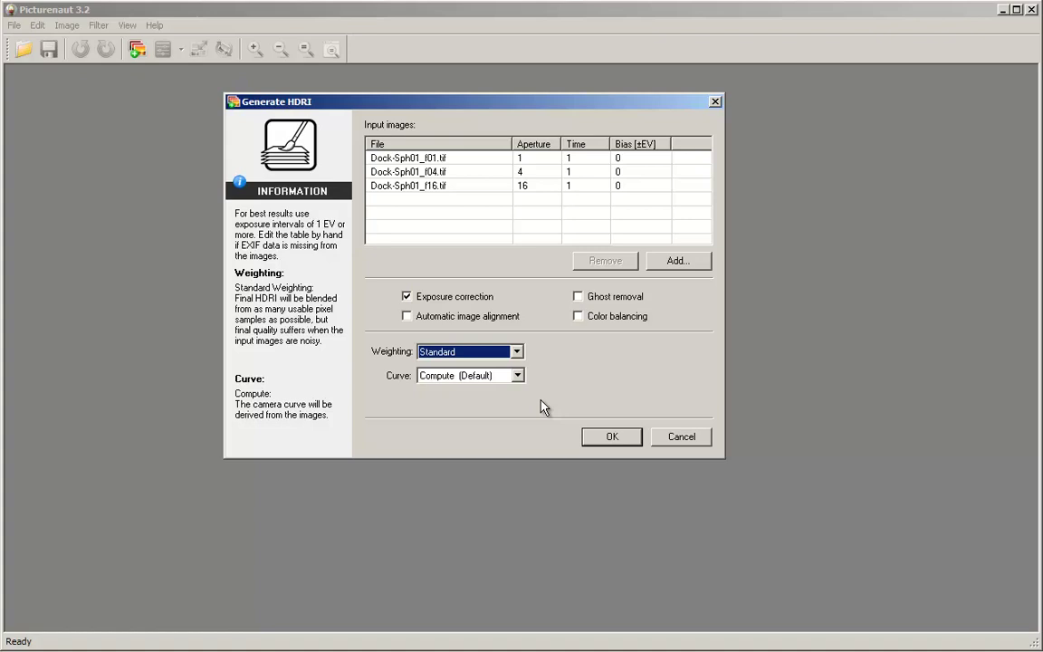
Generate the HDRI from the three Dock-Sph01 exposures and check the log for success.
click(619, 441)
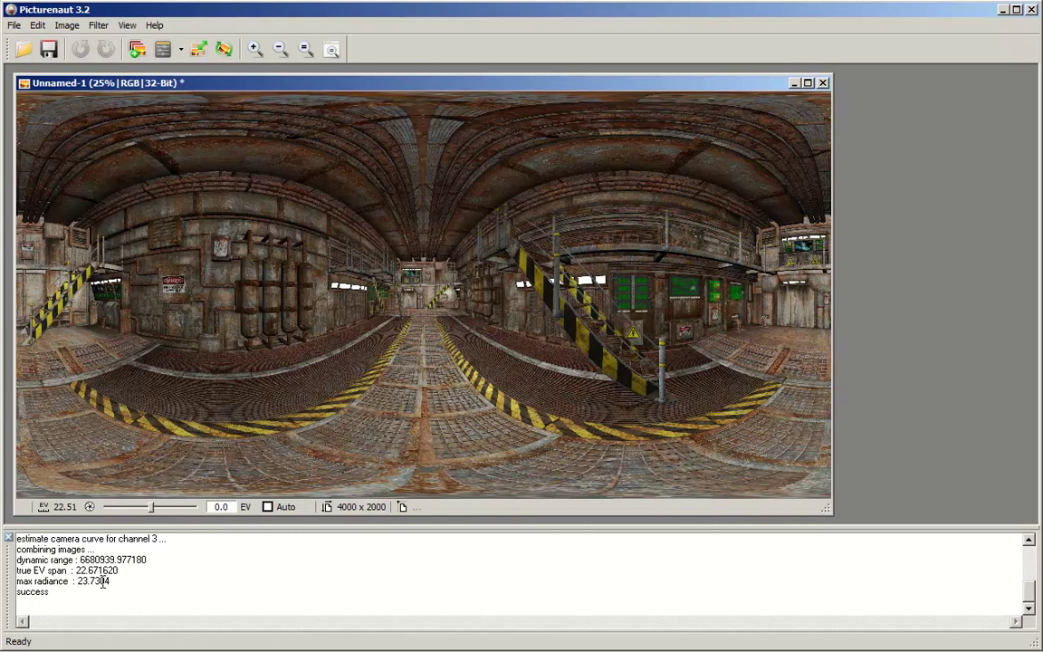
click(1029, 539)
click(1029, 540)
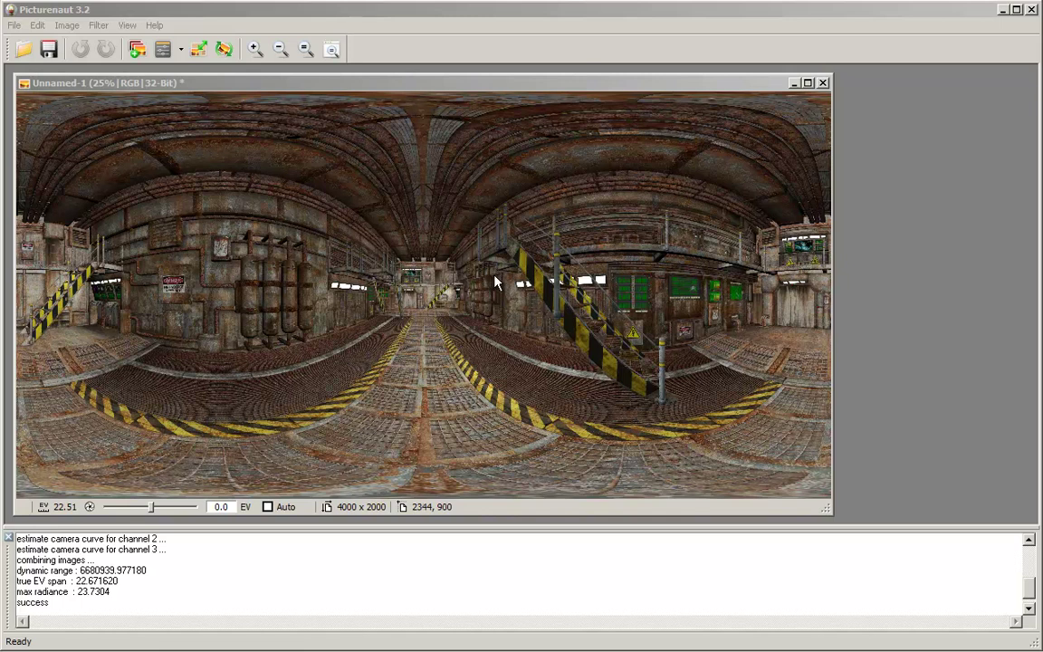
Save the merged panorama in Radiance RGBE (*.HDR) format, renaming the file with 'dock'.
click(14, 25)
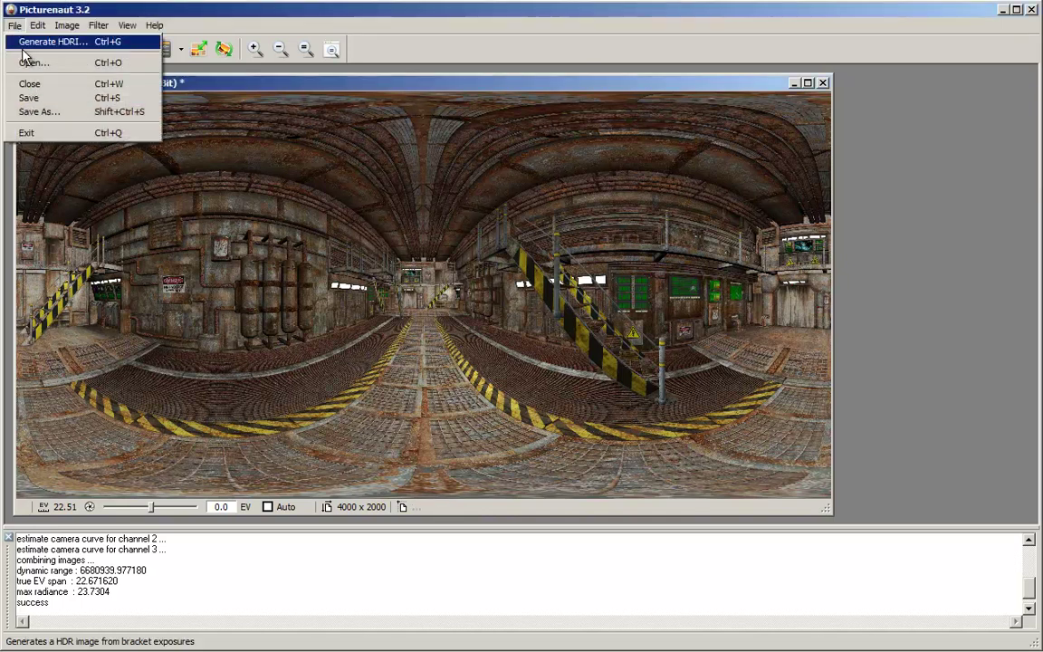
click(34, 110)
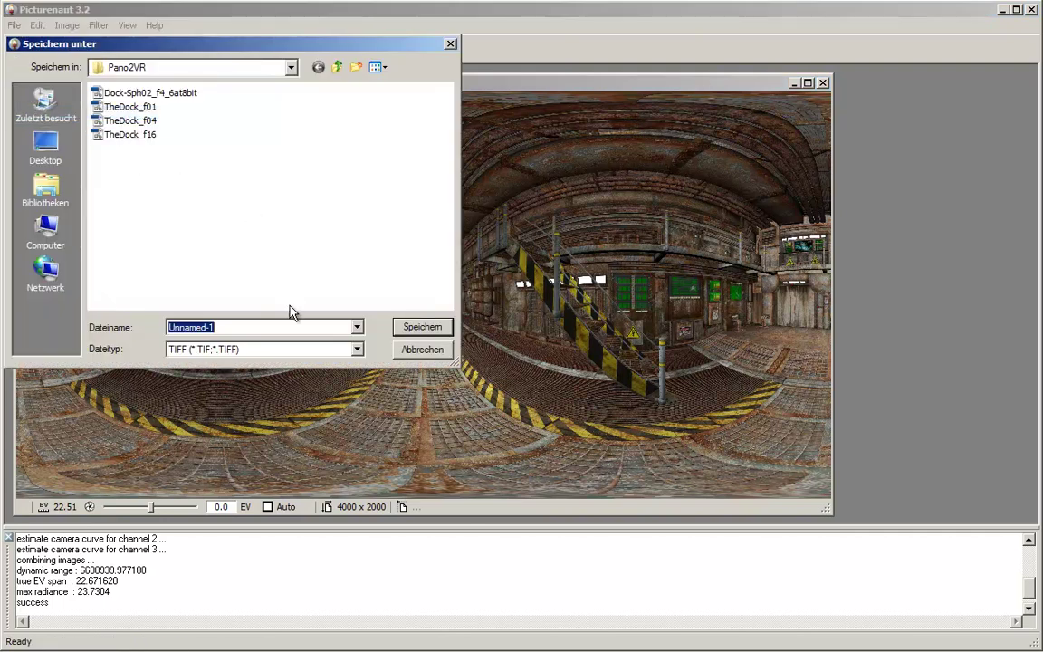
click(358, 350)
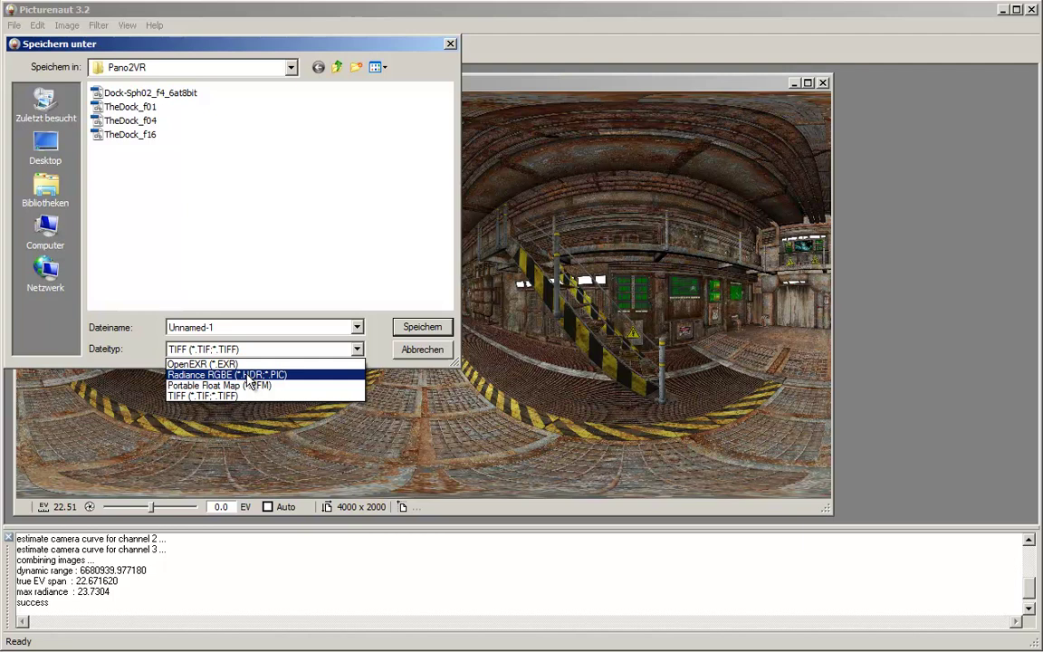
click(248, 375)
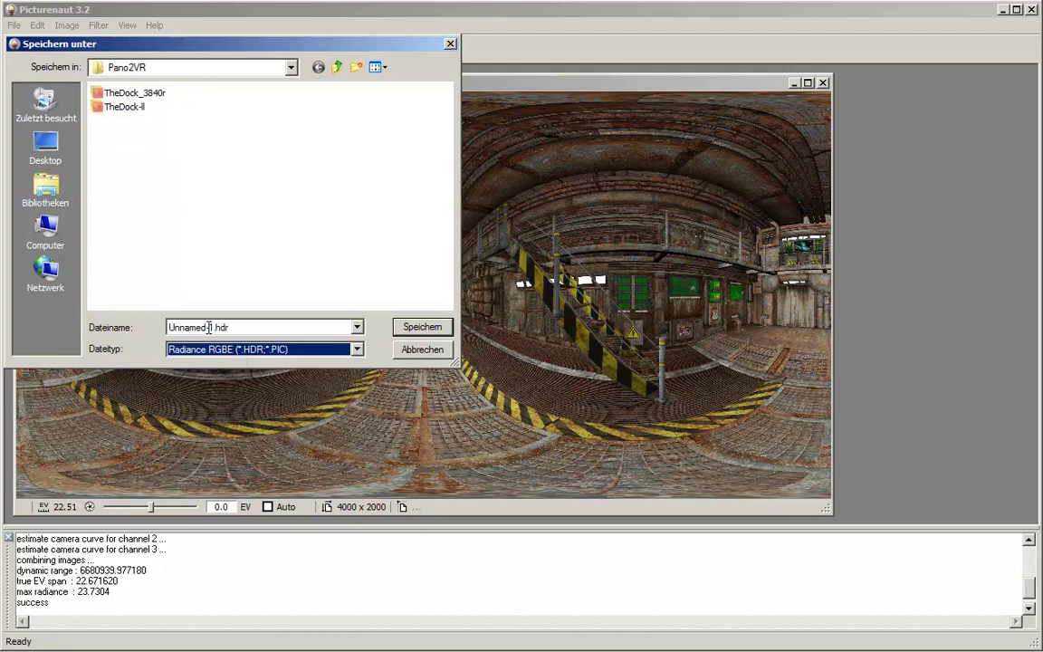
double_click(210, 327)
click(210, 327)
drag(210, 326, 147, 320)
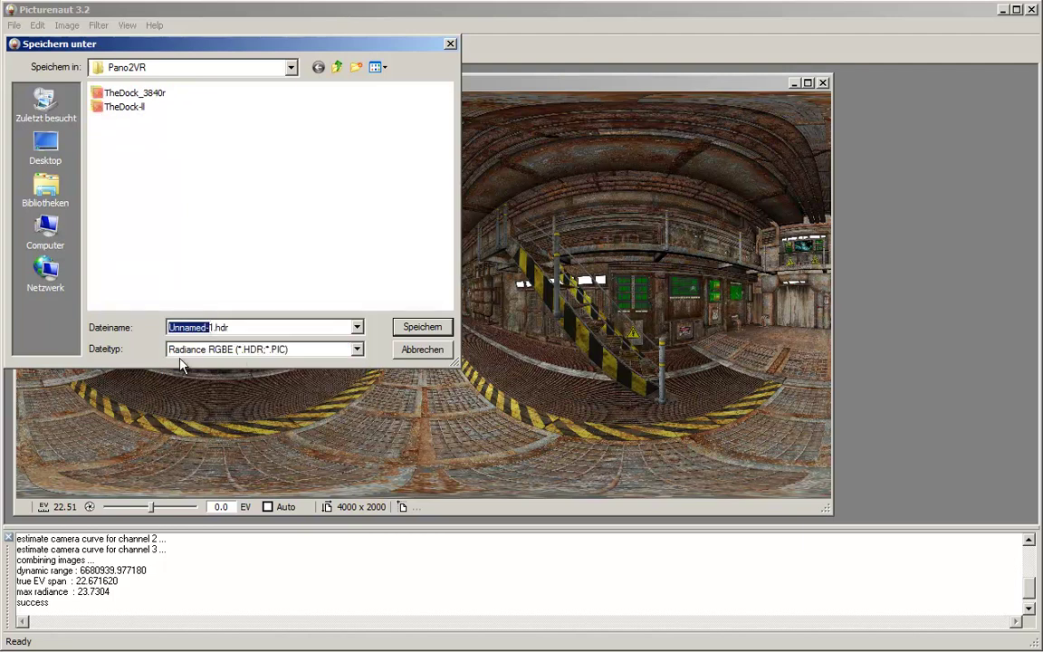
text(dock)
key(Return)
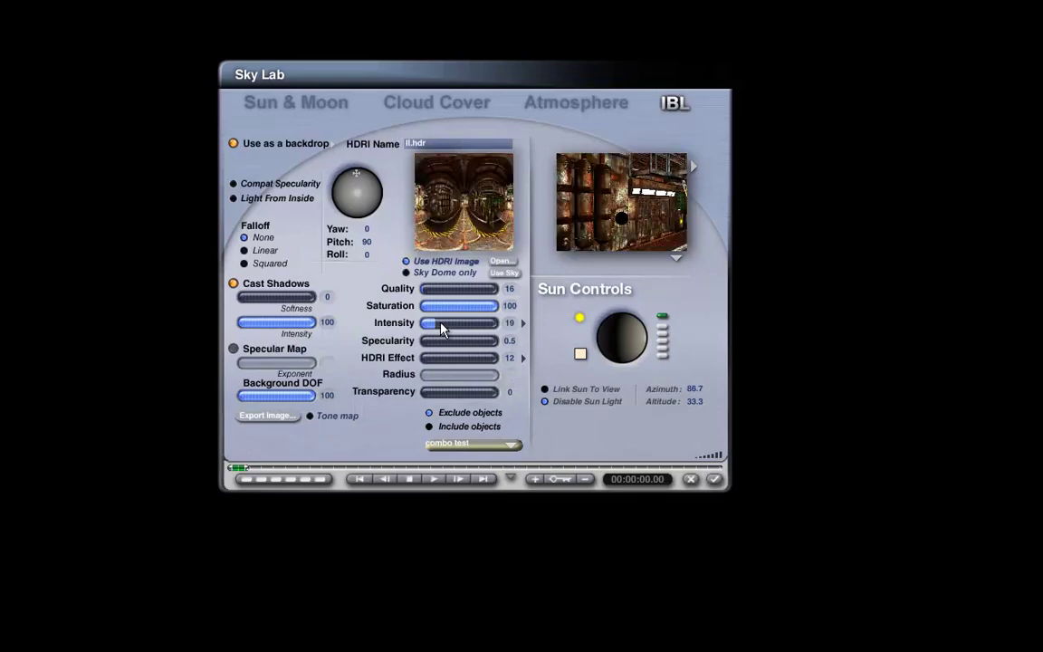
Set IBL Intensity to 30 and HDRI Effect to 999, and preview with Render in Scene.
click(445, 326)
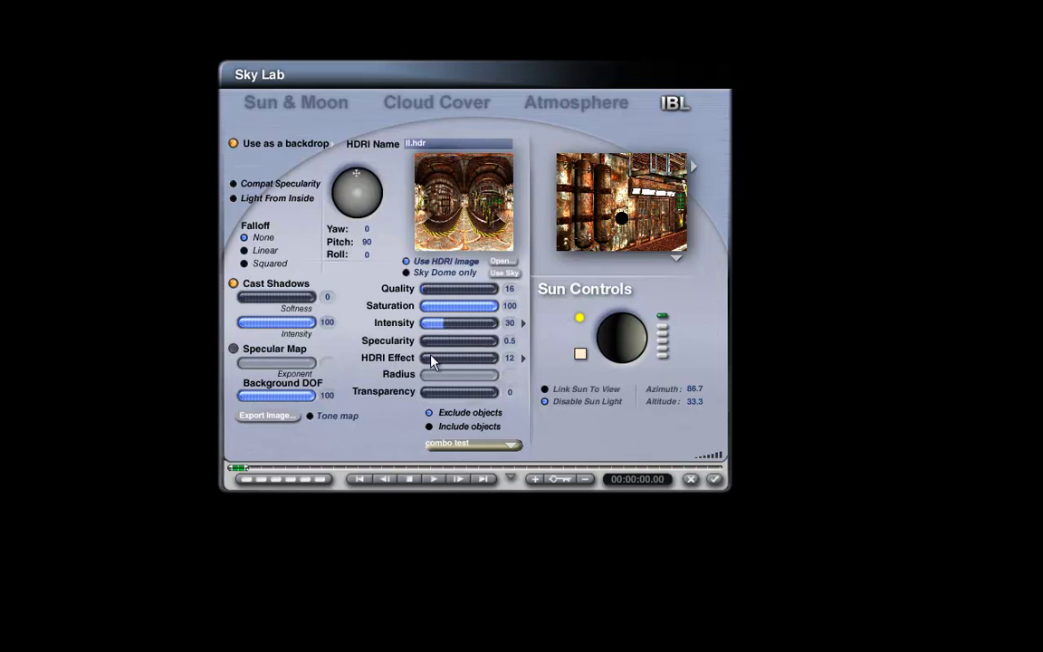
drag(431, 361, 510, 360)
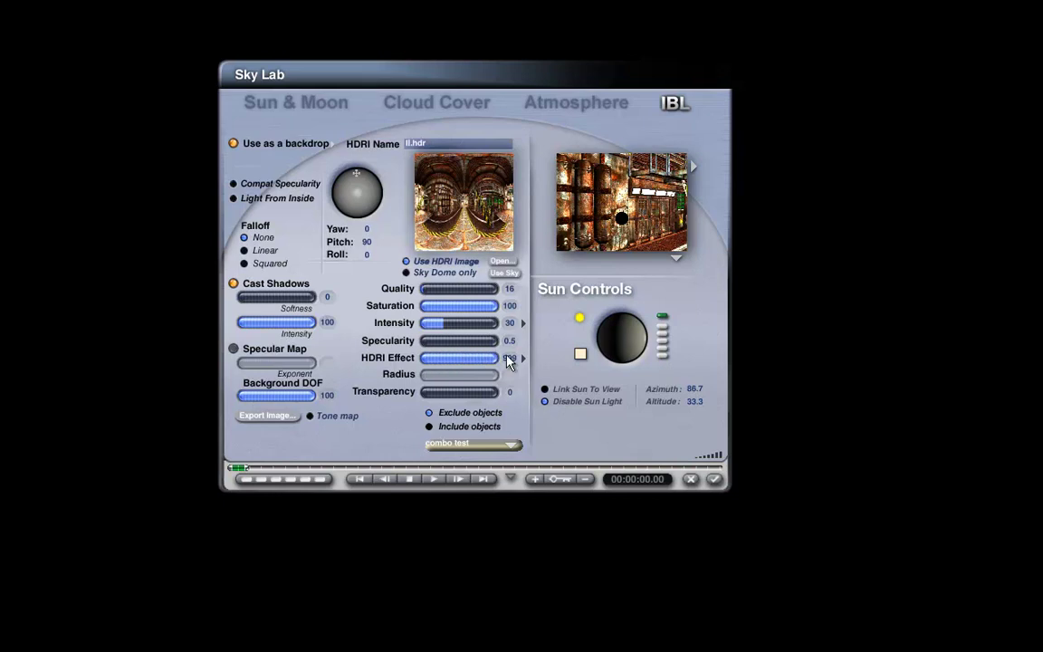
click(677, 259)
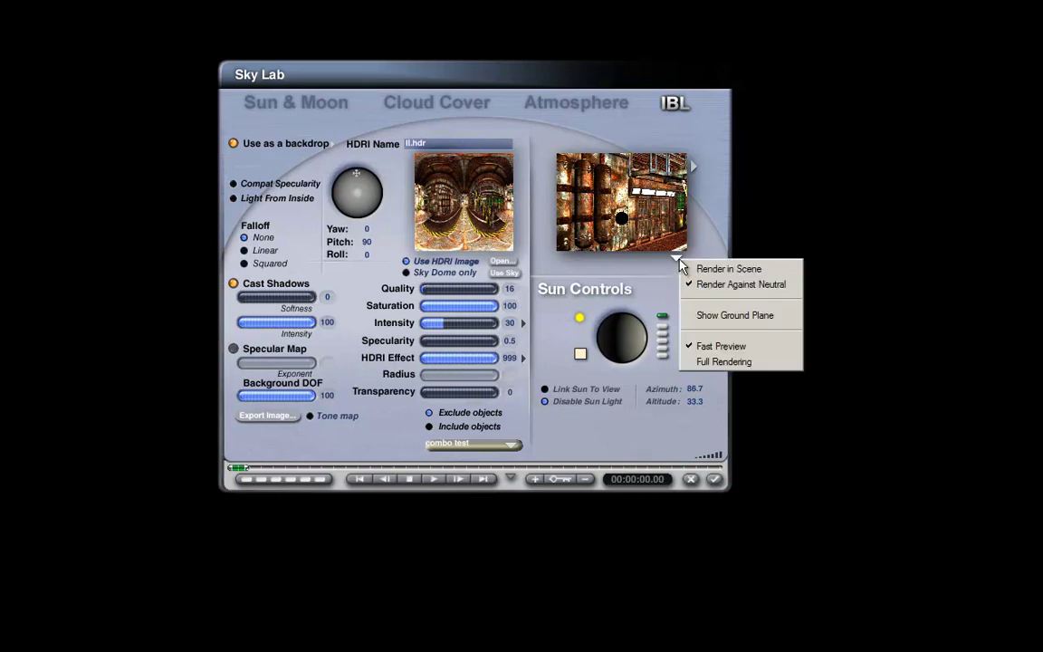
click(698, 273)
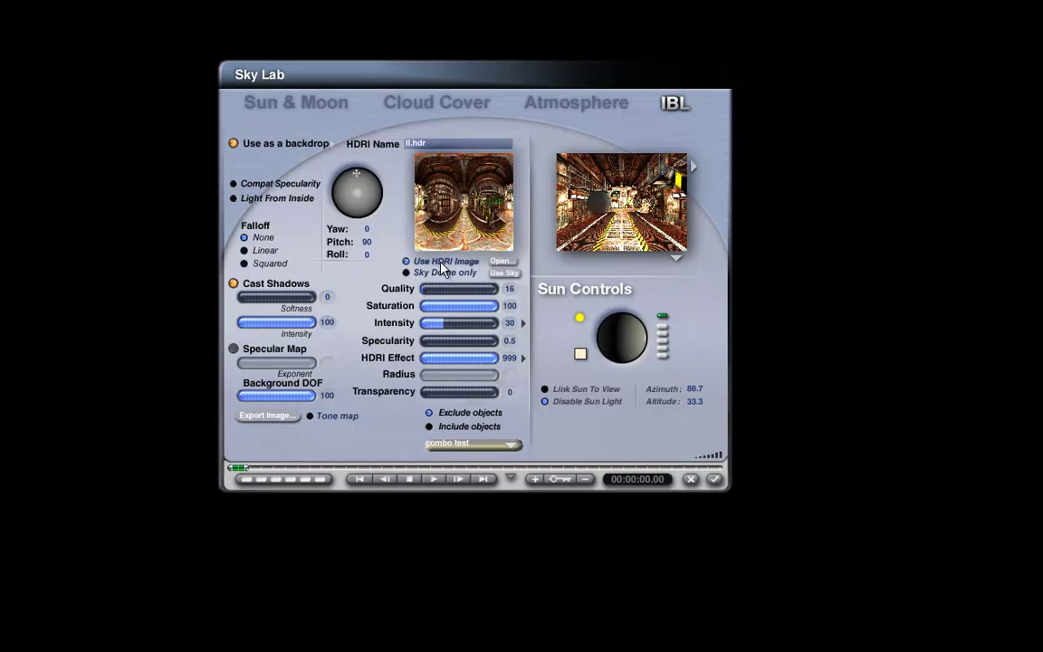
Apply the HDRI intensity to the sun light source and set HDRI Effect to 75.
click(523, 324)
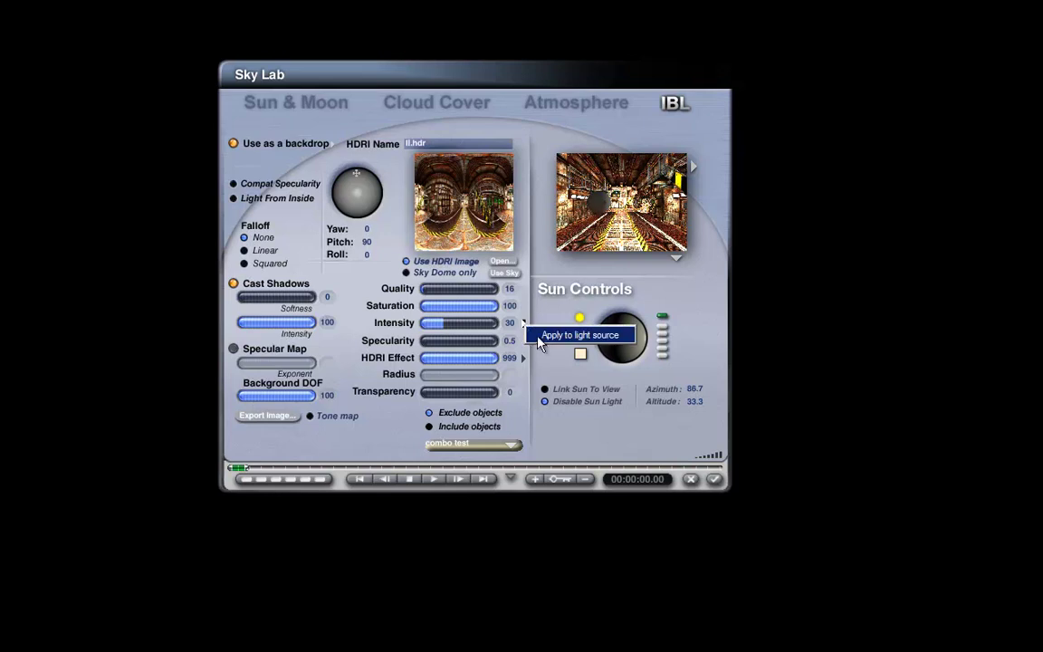
click(540, 339)
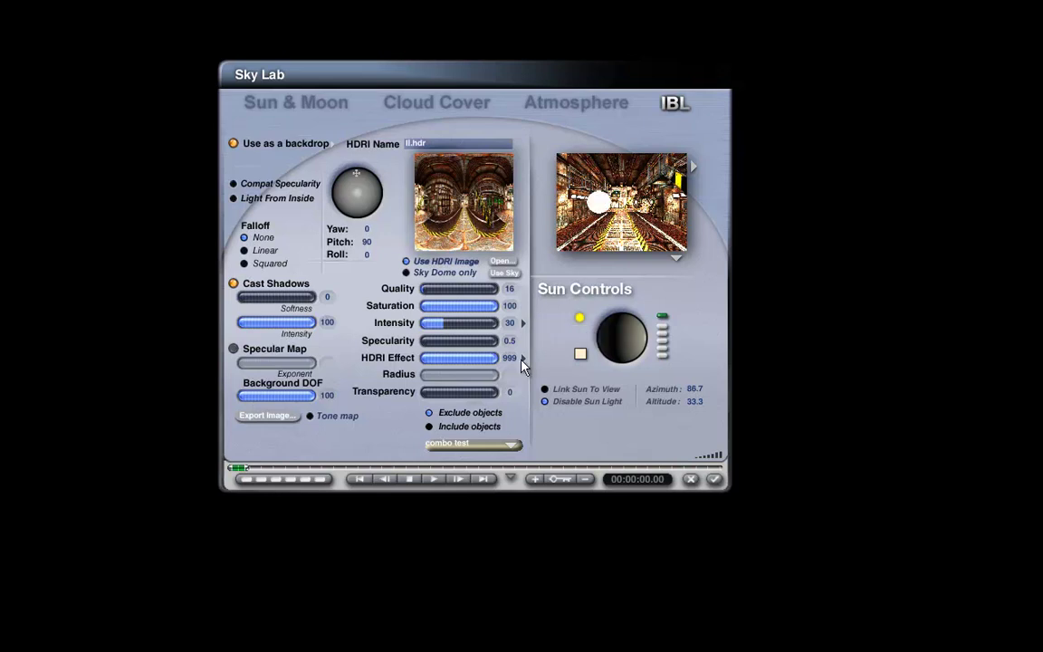
click(433, 362)
drag(433, 362, 431, 361)
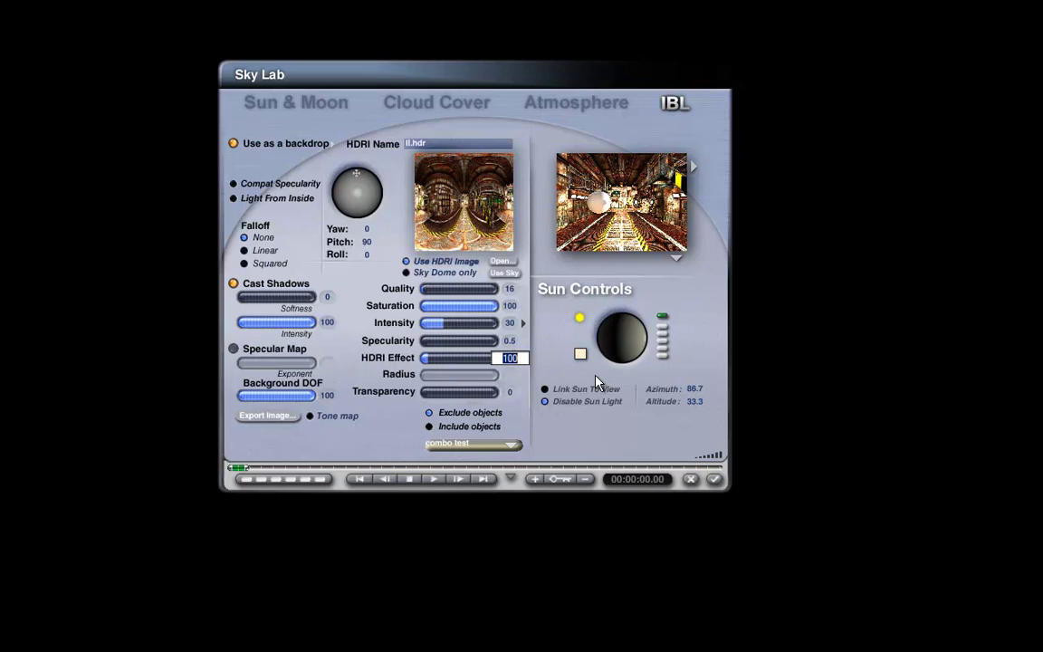
text(75)
key(Return)
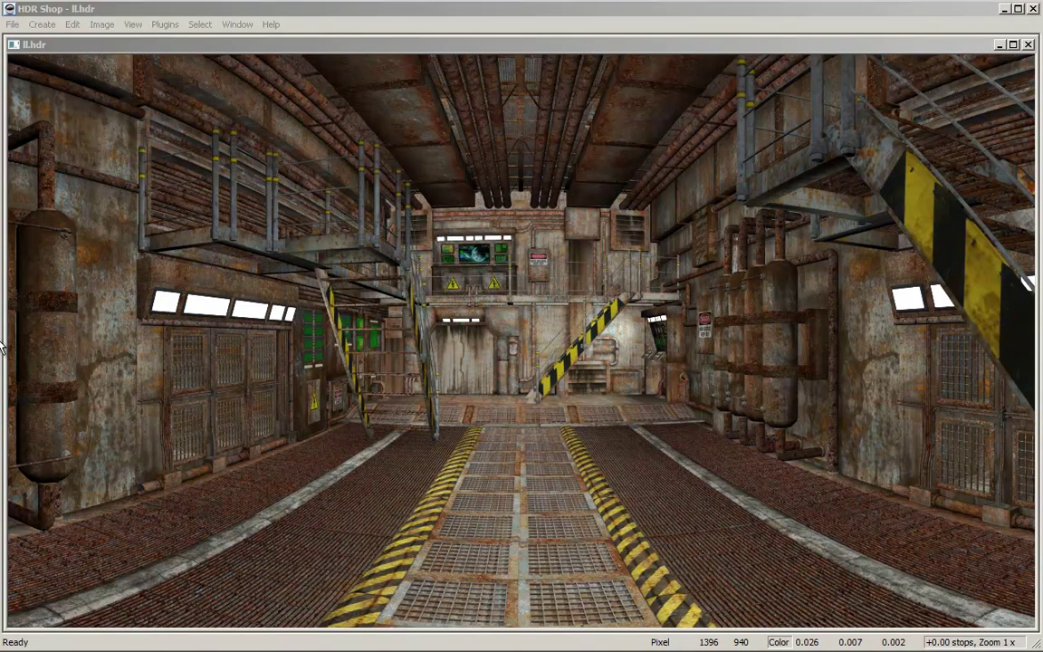
click(358, 210)
click(90, 15)
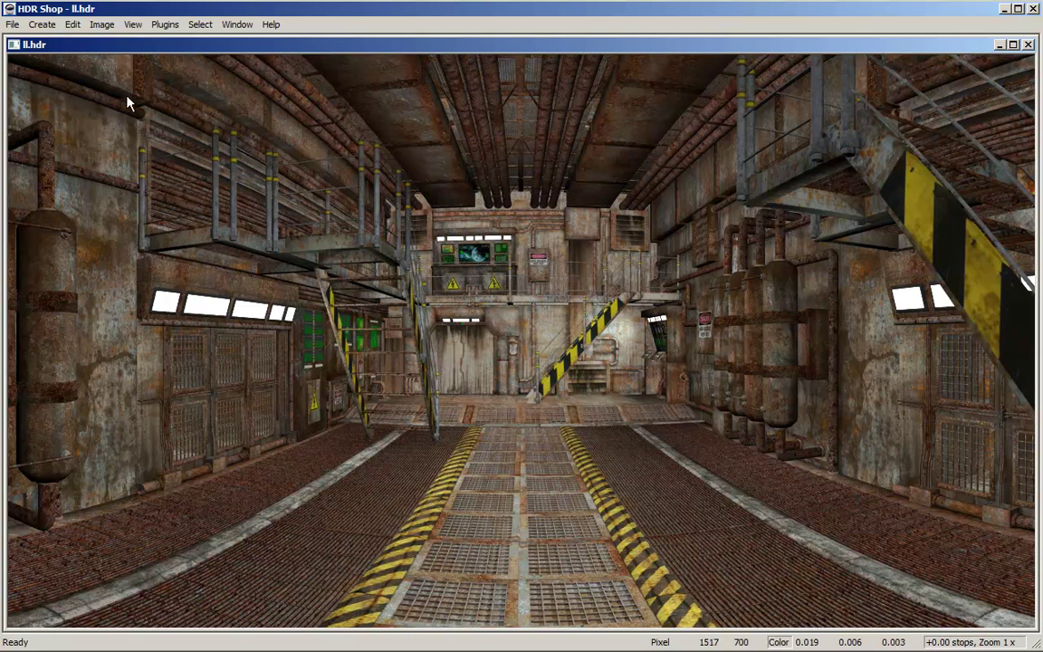
Bring up the Image > Pixels > Scale dialog for the red, green and blue values.
click(95, 27)
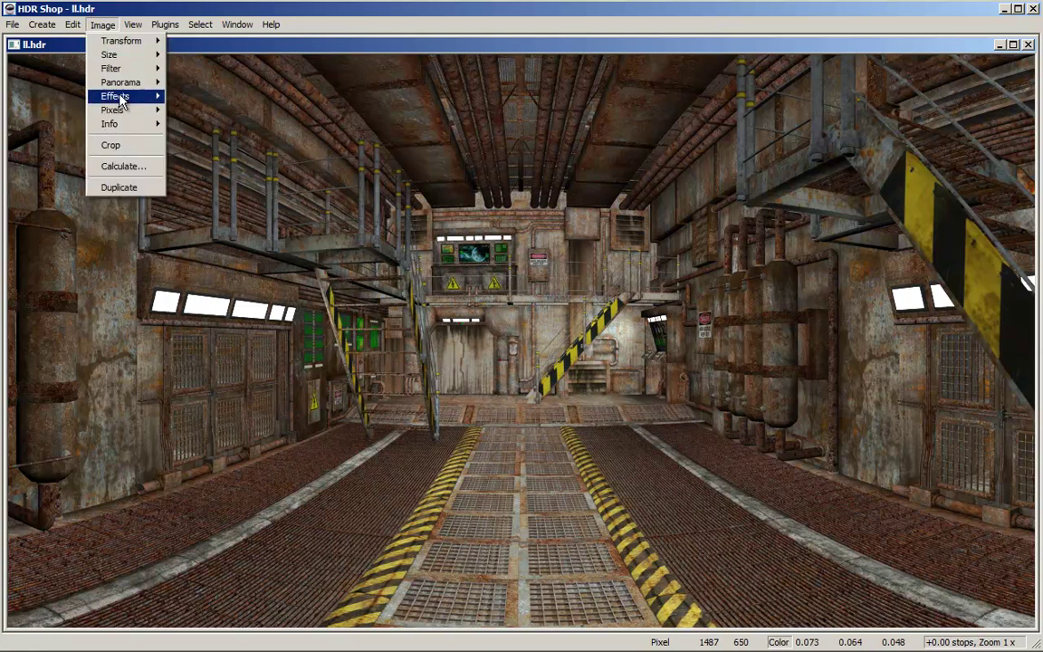
mouse_move(113, 110)
click(188, 112)
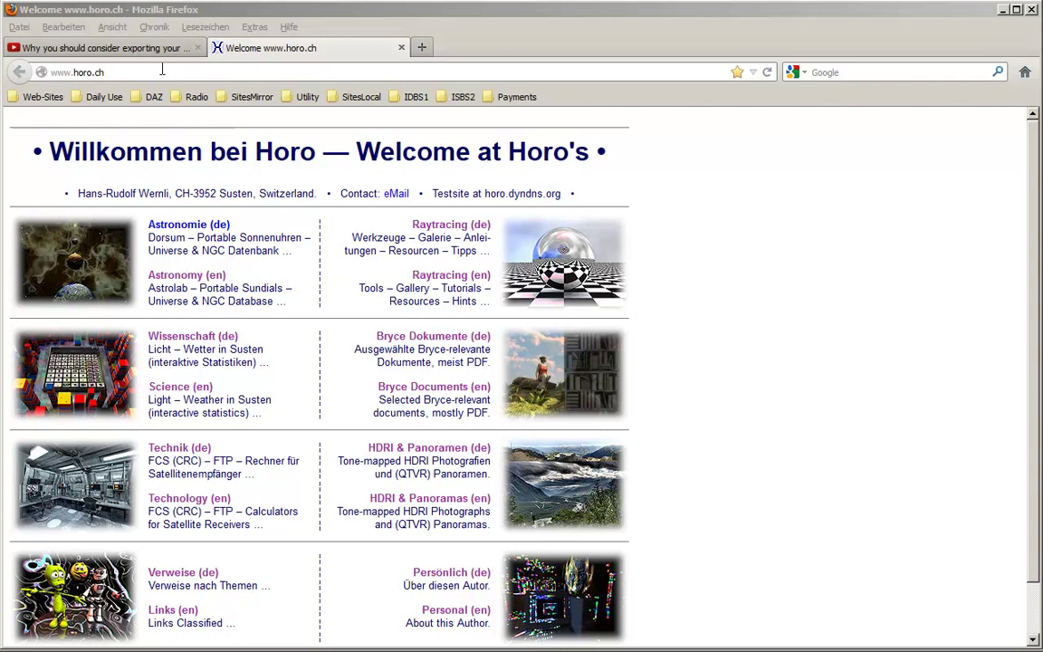
Go through Bryce Documents (en), Mine and Light to open the Brightness and Falloff PDF.
click(412, 391)
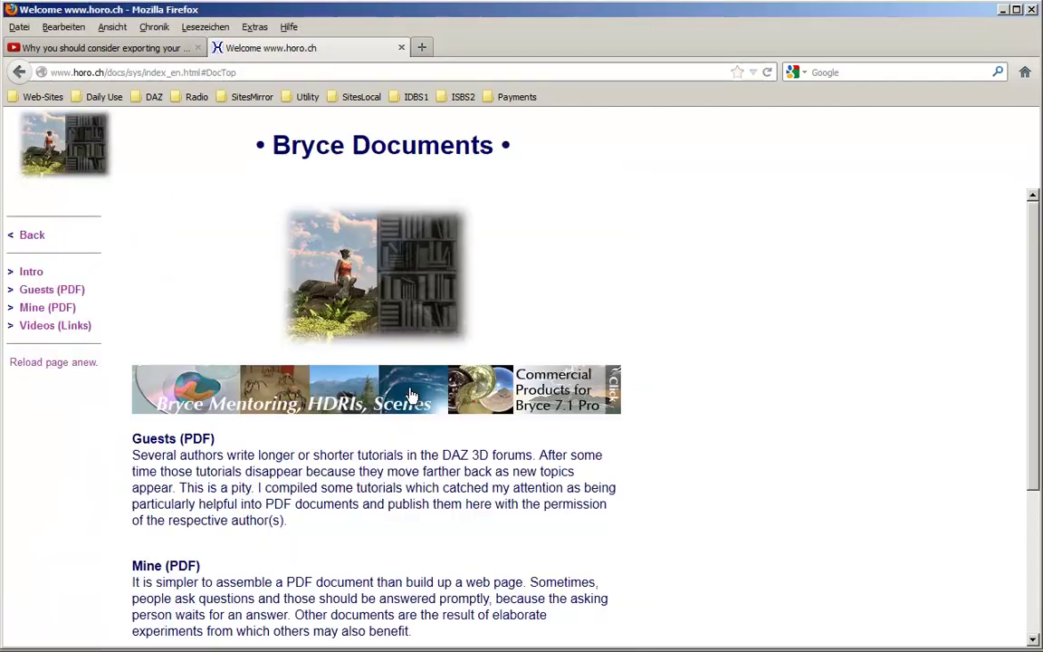
click(28, 309)
click(32, 314)
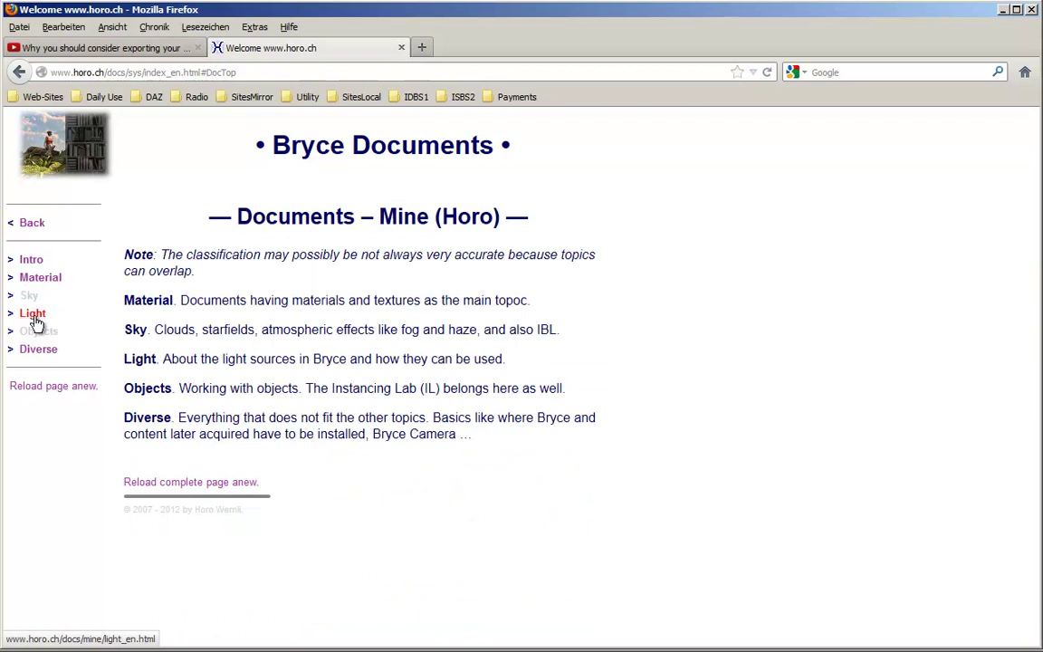
click(195, 265)
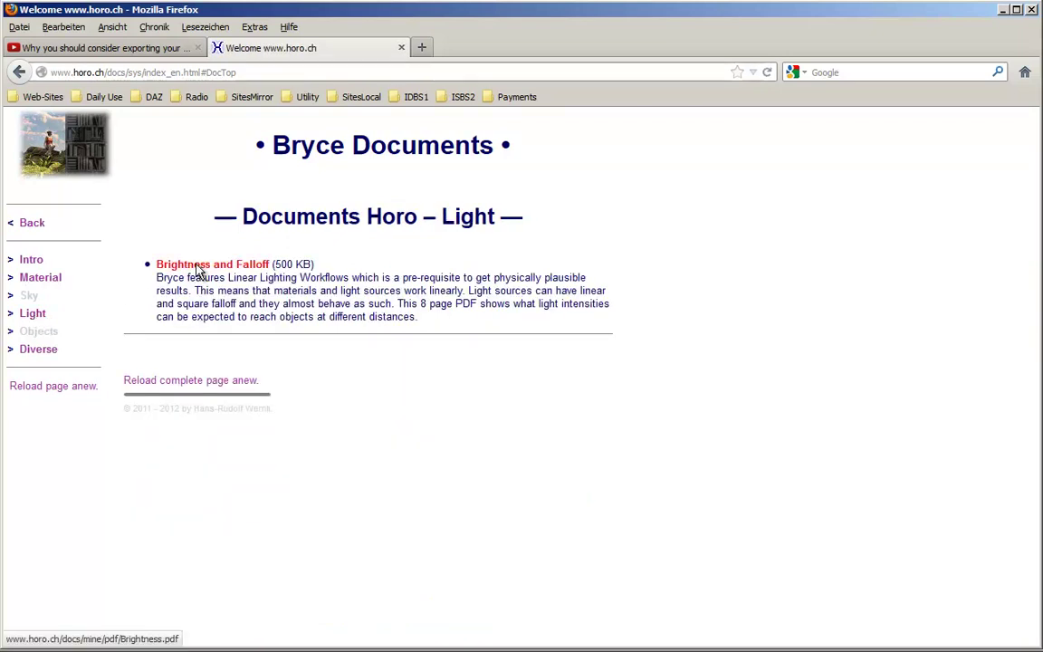
Scroll through the Brightness and Falloff PDF down to its Wrap Up on page 8.
scroll(538, 339, down, 10)
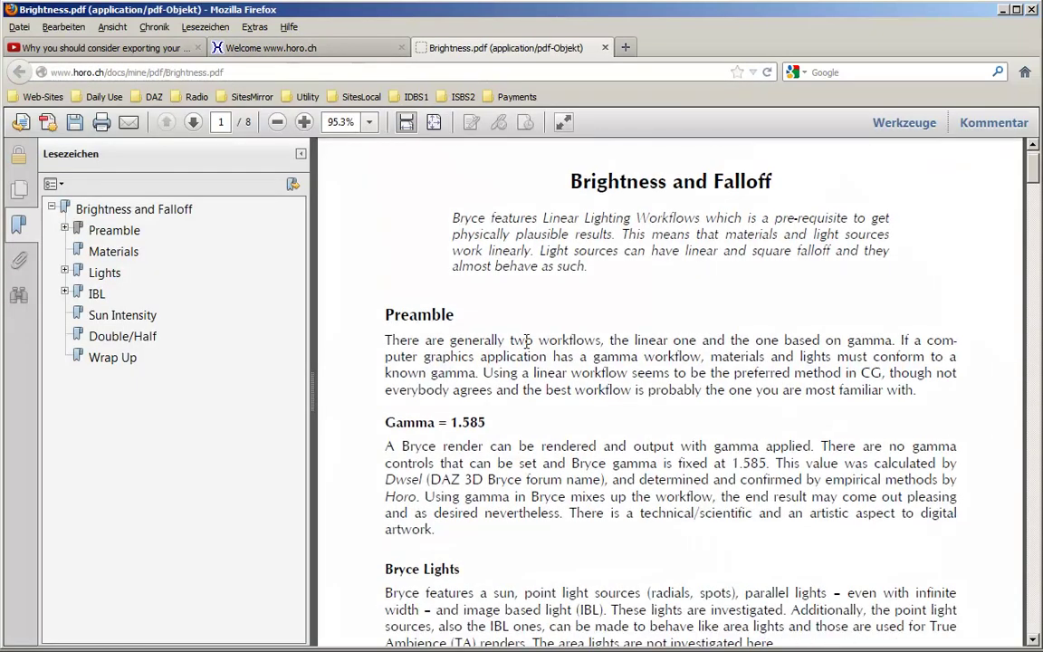
scroll(538, 339, down, 10)
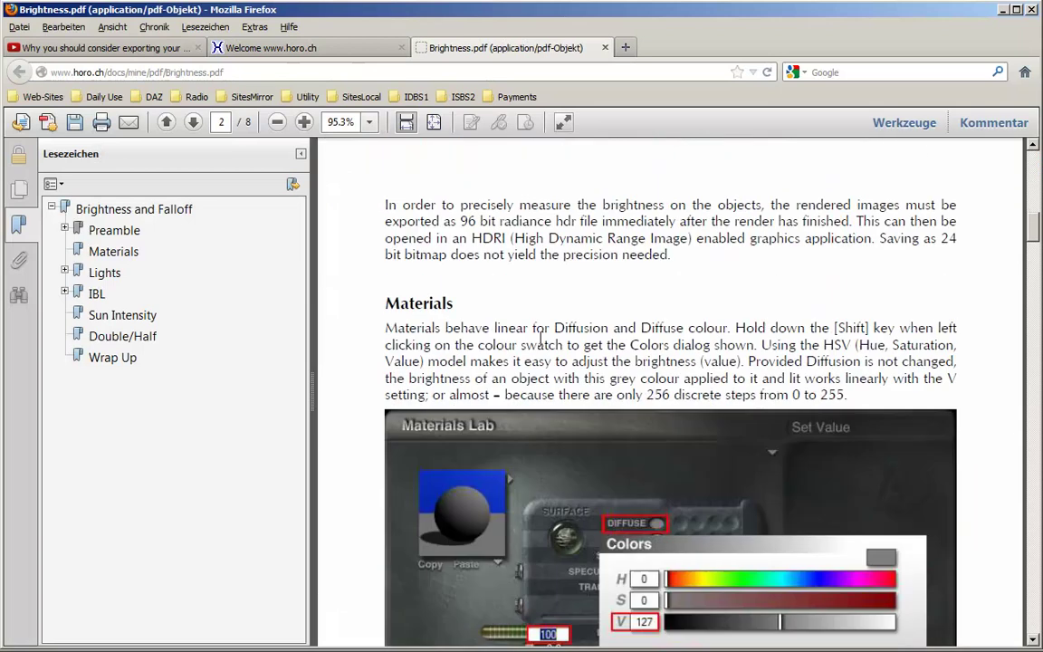
scroll(540, 338, down, 10)
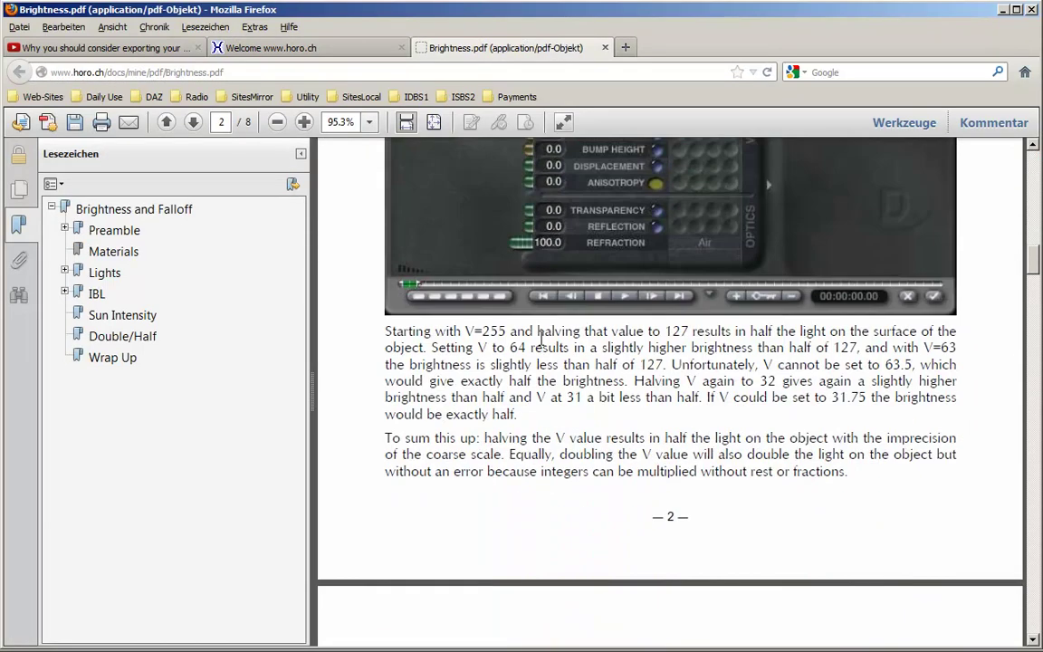
scroll(544, 347, down, 10)
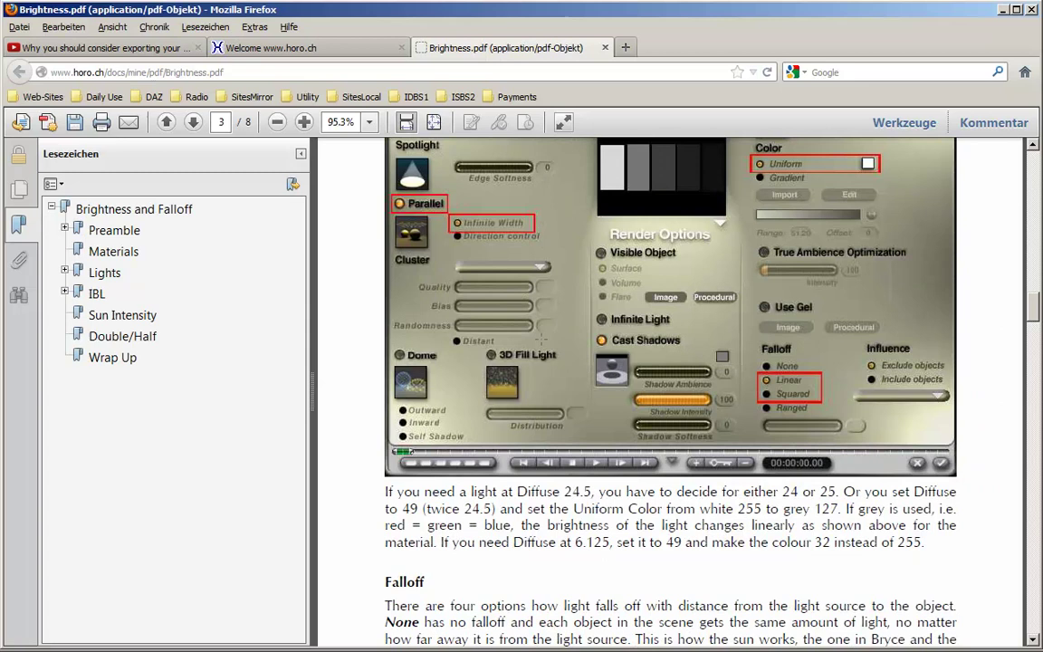
scroll(543, 347, down, 10)
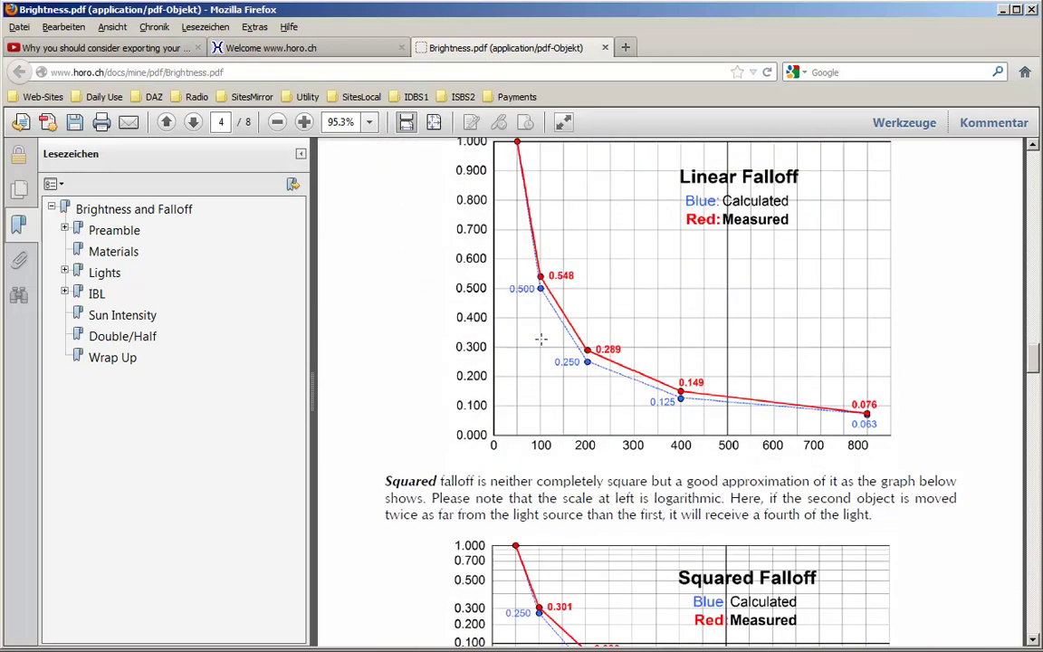
scroll(540, 339, down, 10)
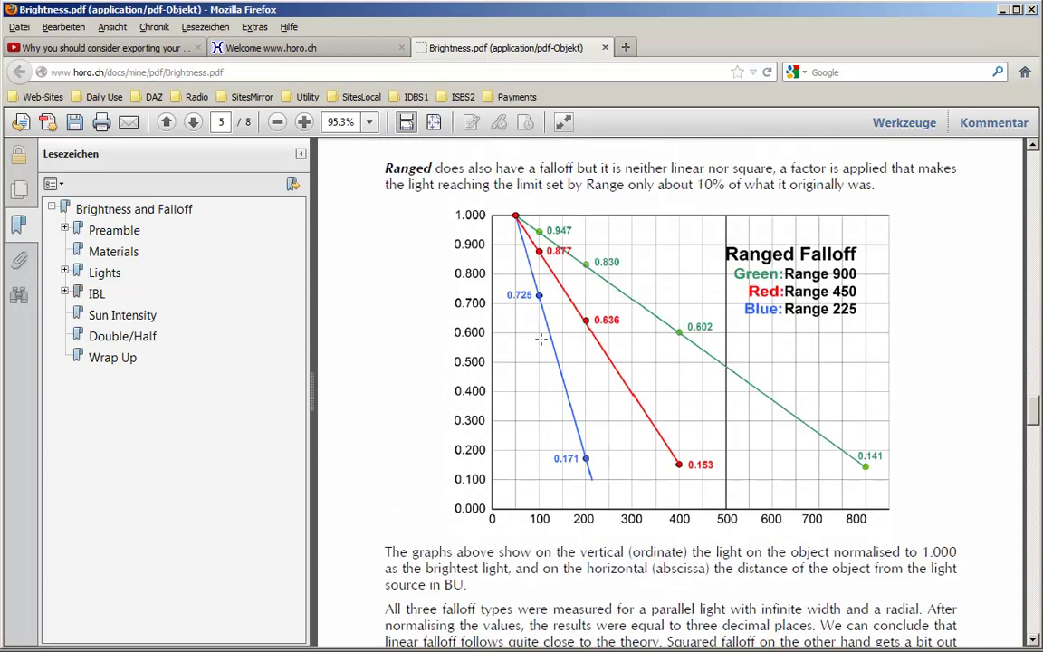
scroll(540, 339, down, 10)
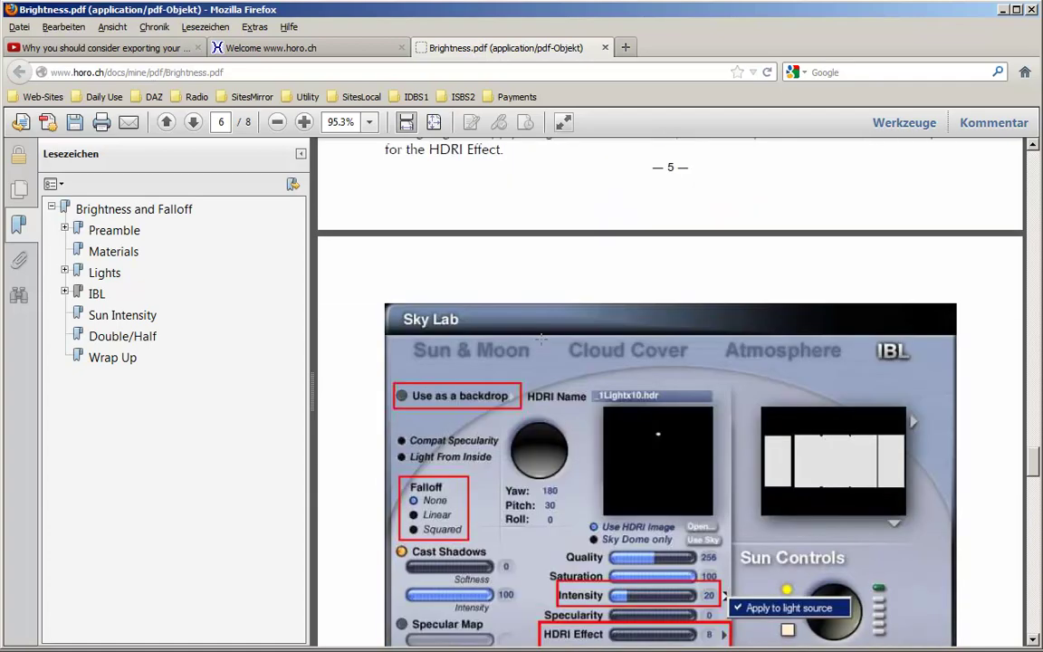
scroll(541, 339, down, 10)
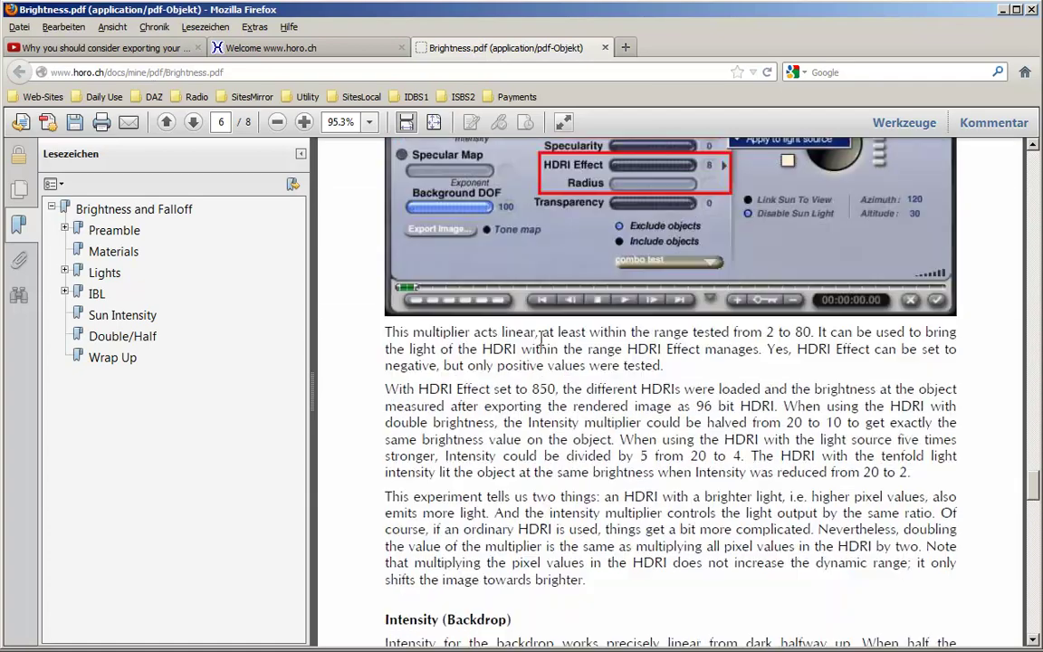
scroll(540, 339, down, 10)
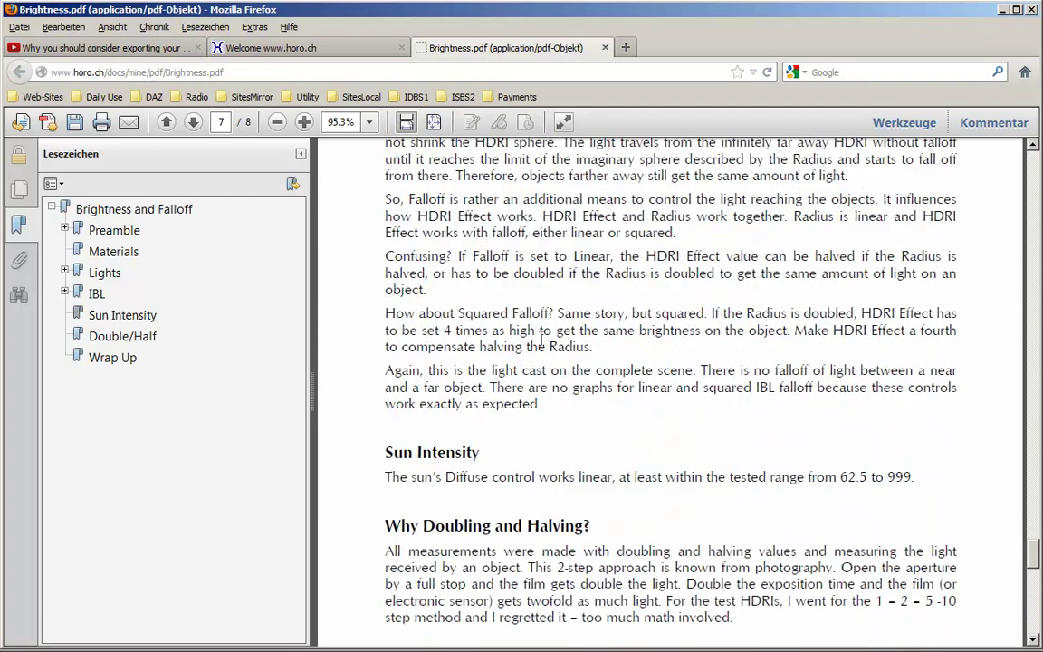
scroll(541, 338, down, 10)
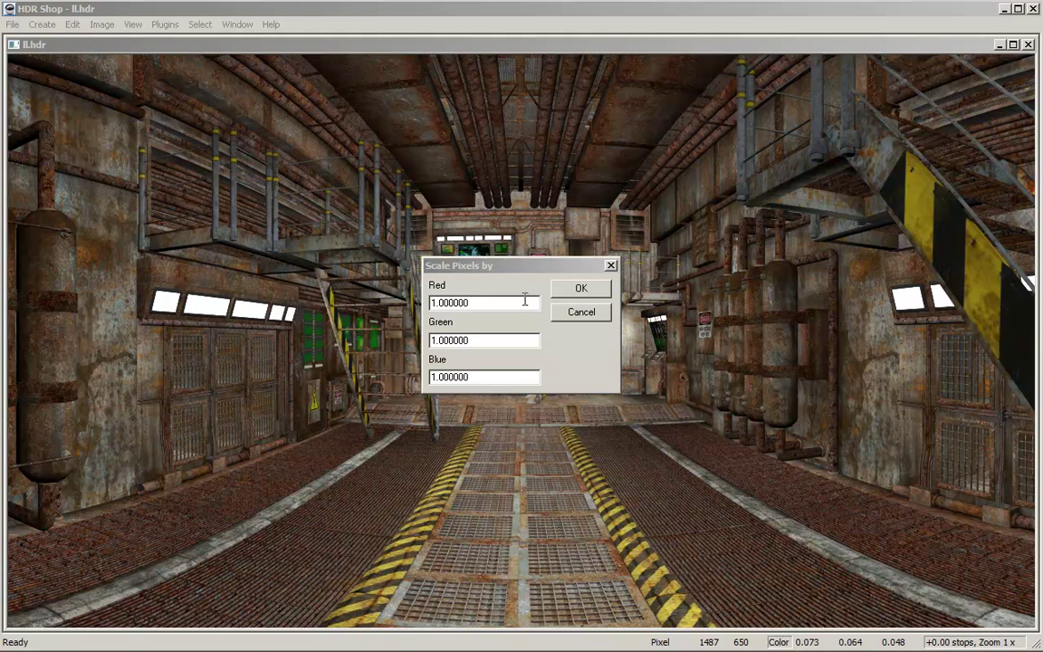
Scale ll.hdr's red, green and blue pixel values by 4, then lower the display exposure.
drag(507, 305, 368, 306)
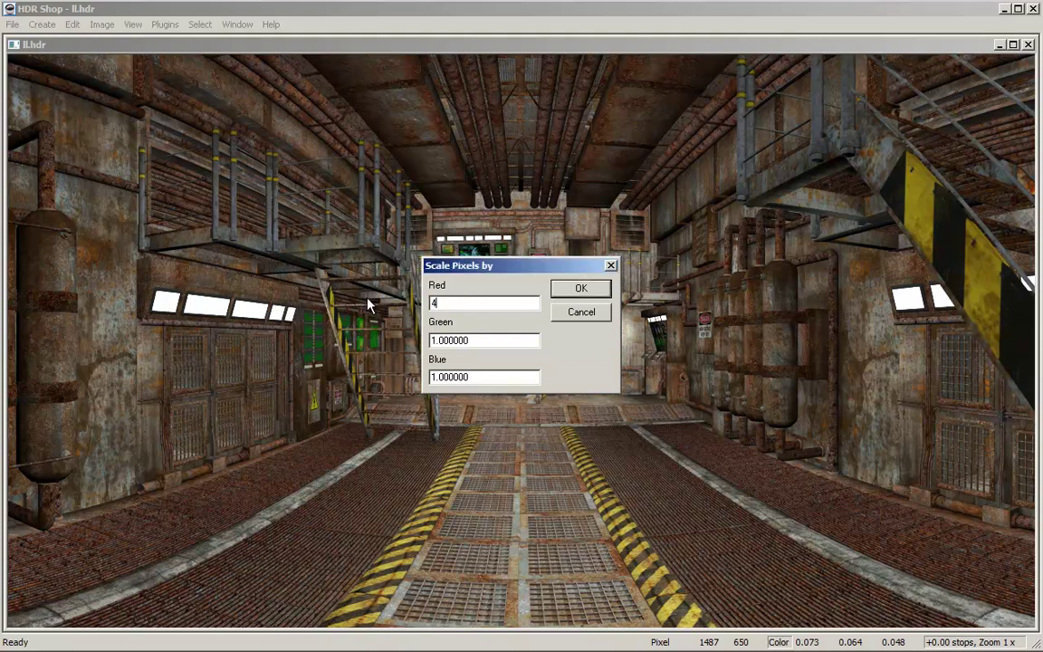
key(Tab)
text(4)
key(Tab)
text(4)
click(565, 297)
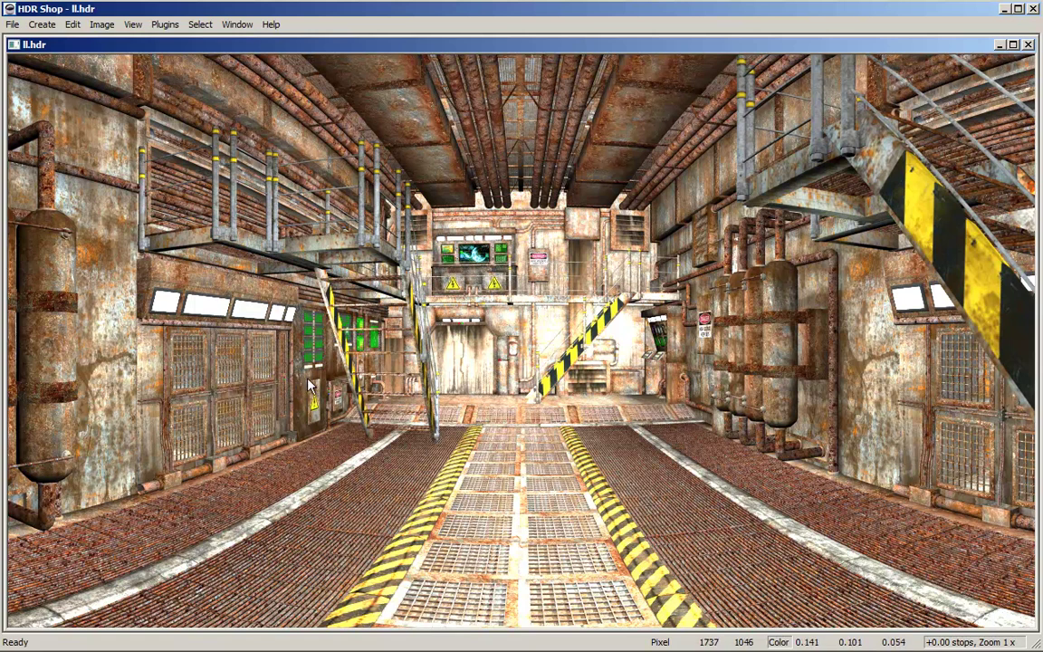
key(minus)
key(minus)
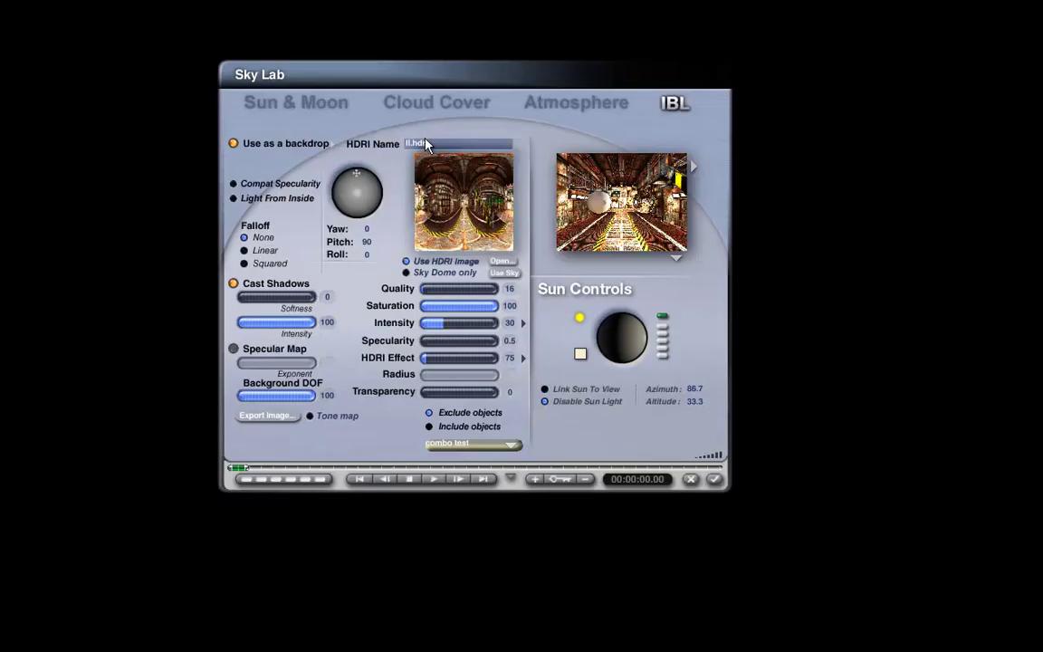
Load llx4 as the image-based light and set IBL Intensity to 7.5.
click(502, 263)
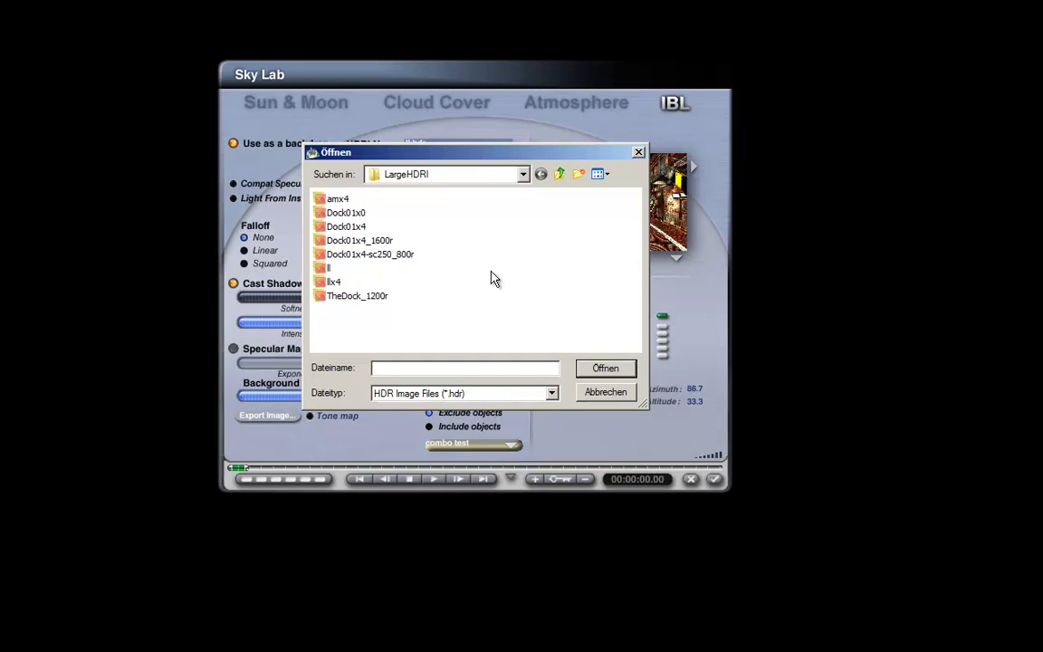
double_click(336, 284)
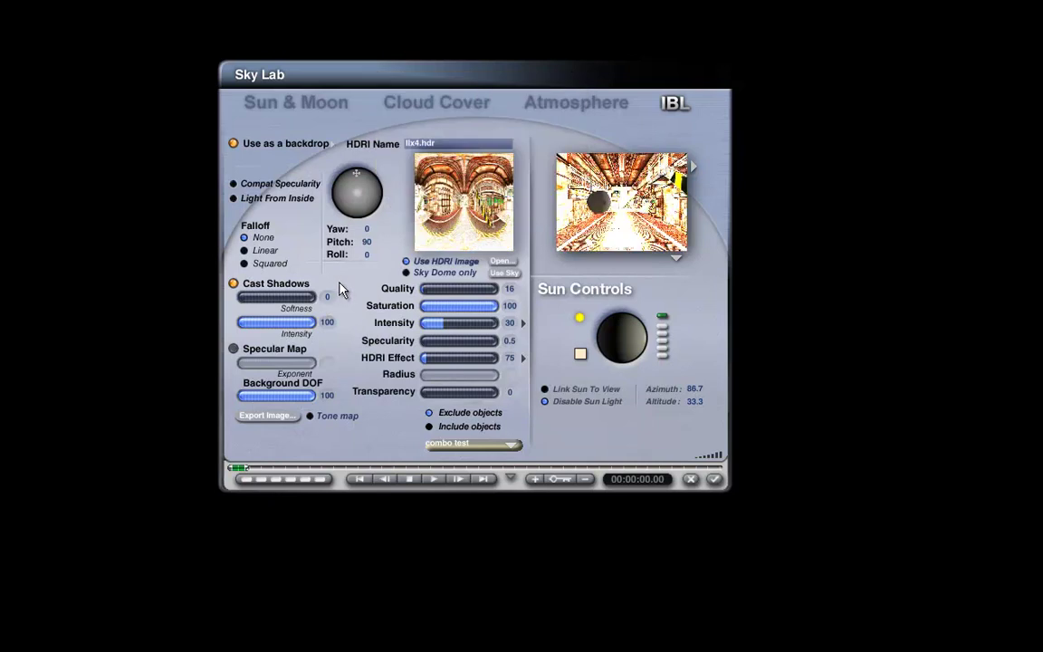
click(511, 324)
text(7.5)
key(Return)
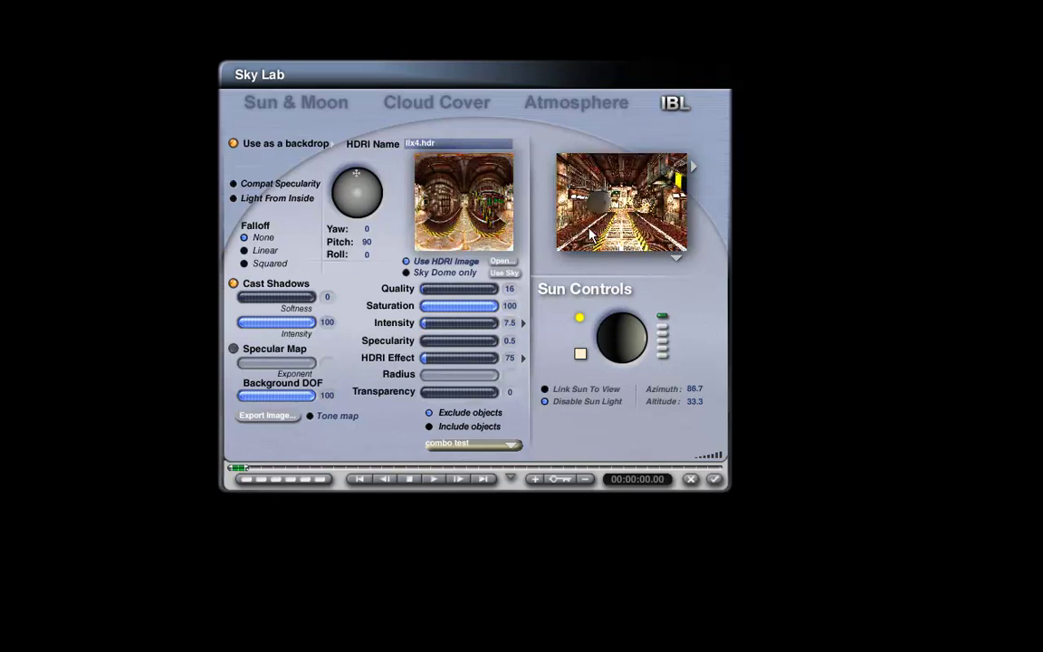
Toggle applying intensity to the light source on and off, then set HDRI Effect to 150.
click(522, 322)
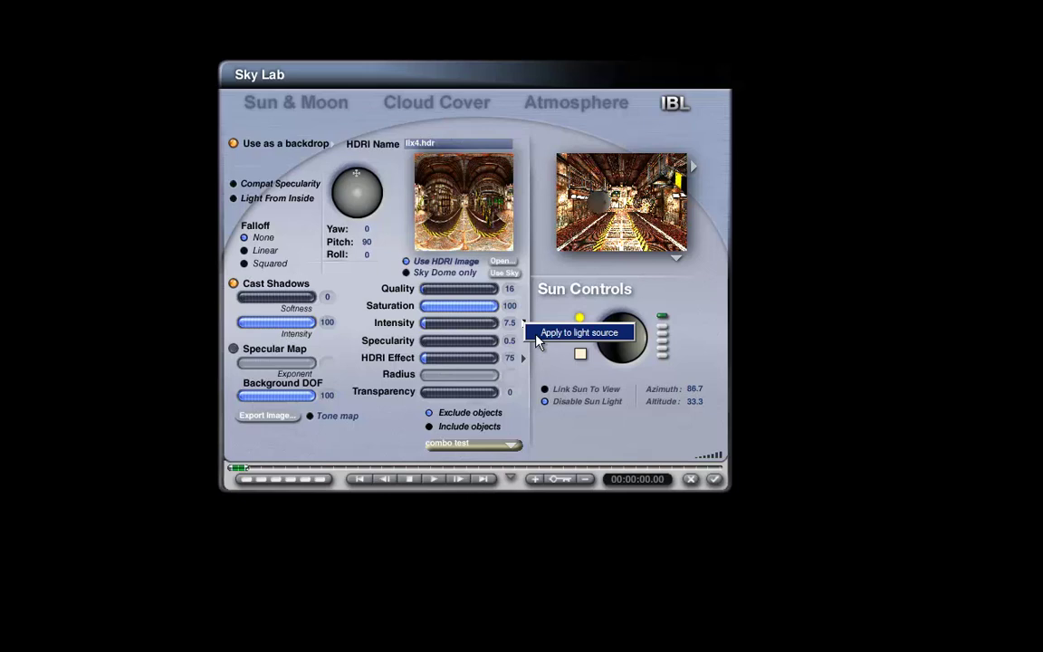
click(537, 336)
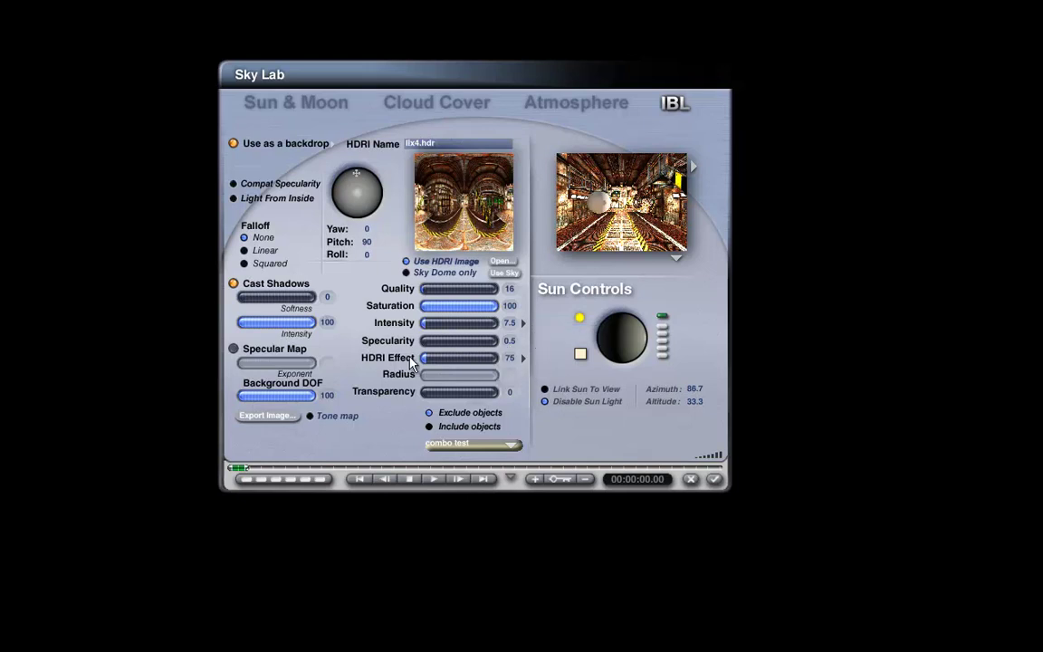
click(522, 322)
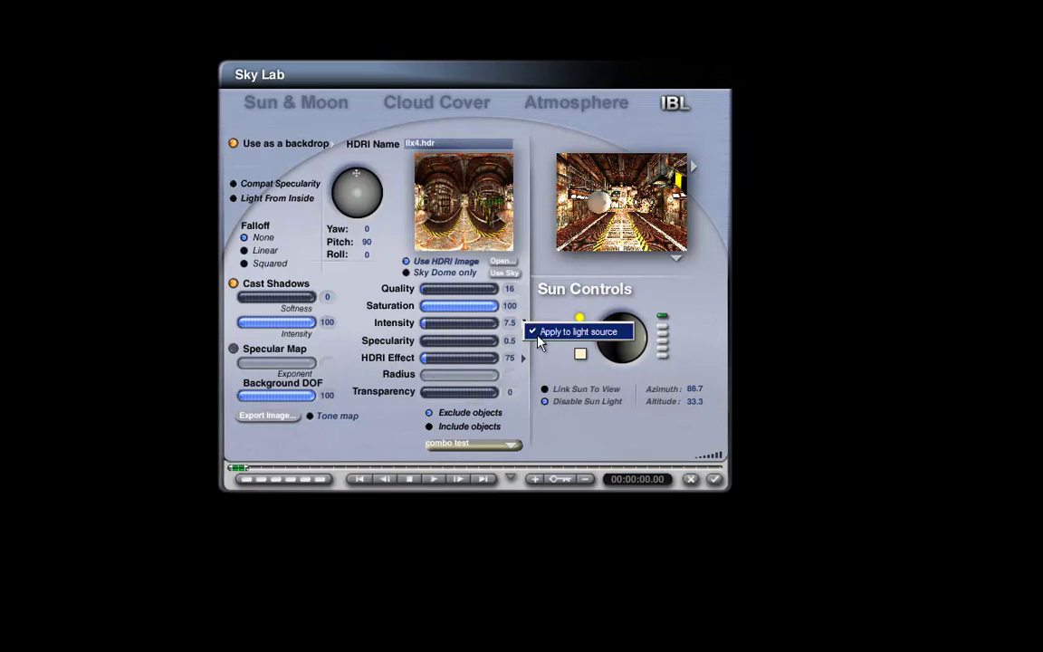
click(539, 332)
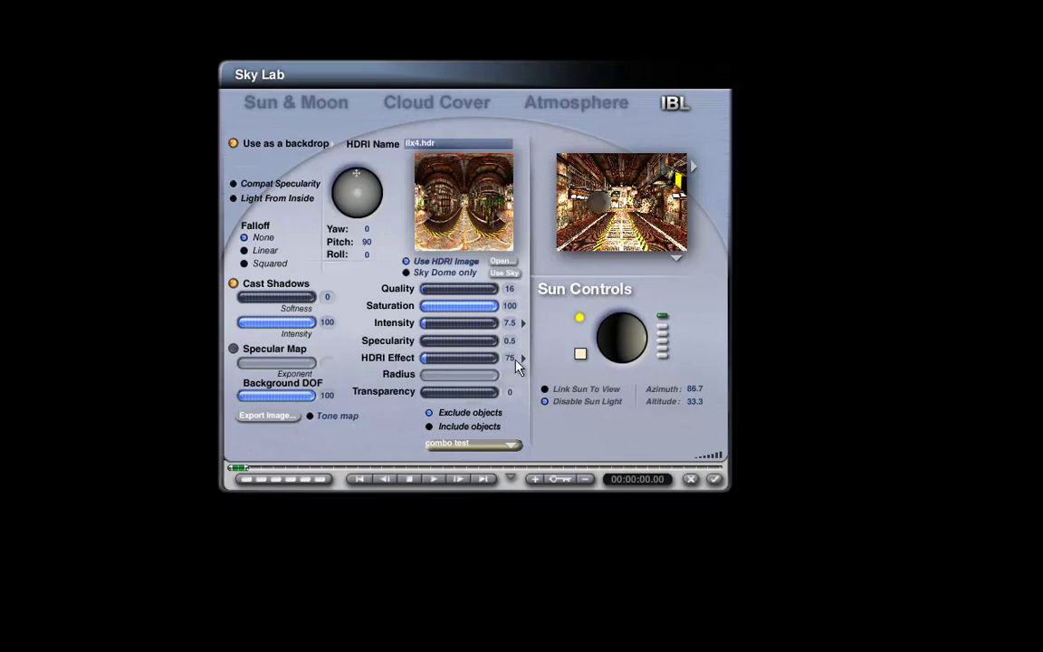
click(513, 359)
text(150)
key(Return)
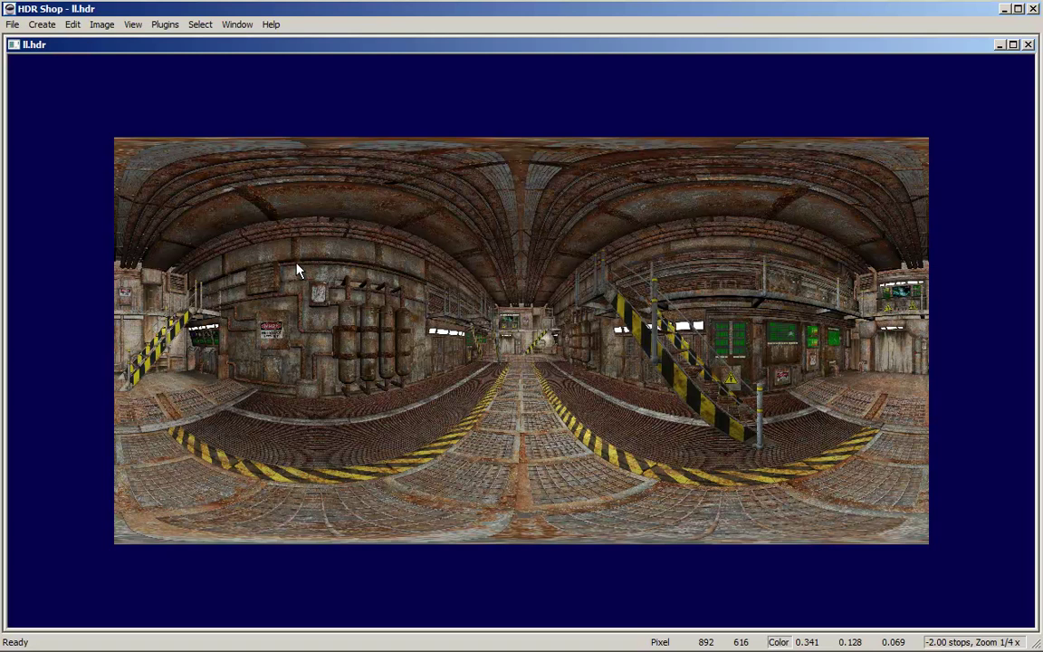
Open Panoramic Transformations with Latitude/Longitude as the source format.
click(98, 30)
mouse_move(101, 83)
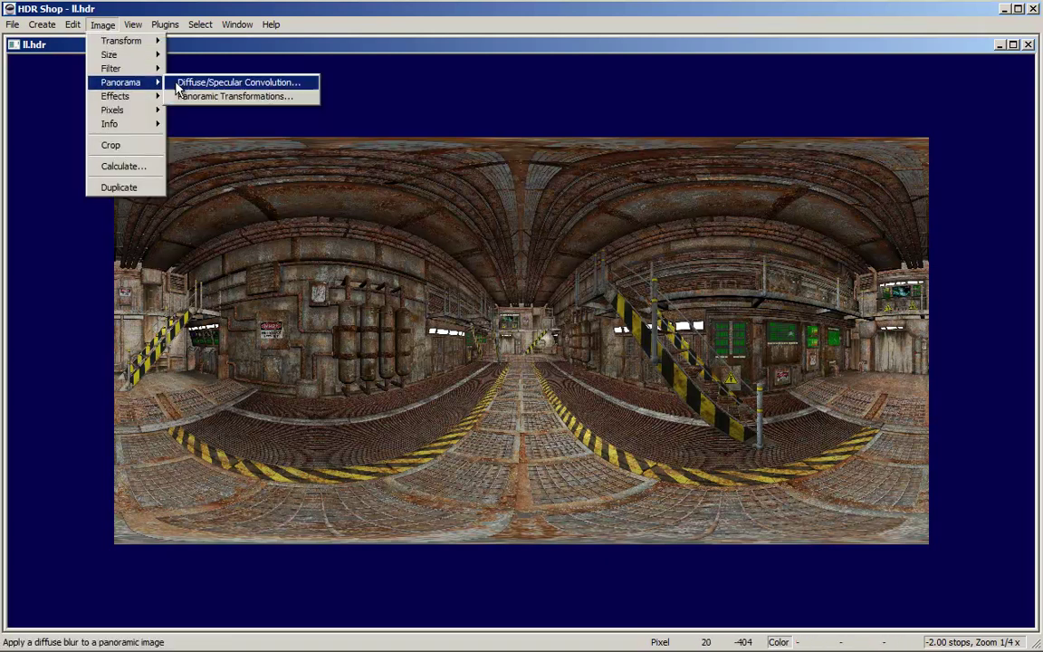
click(212, 102)
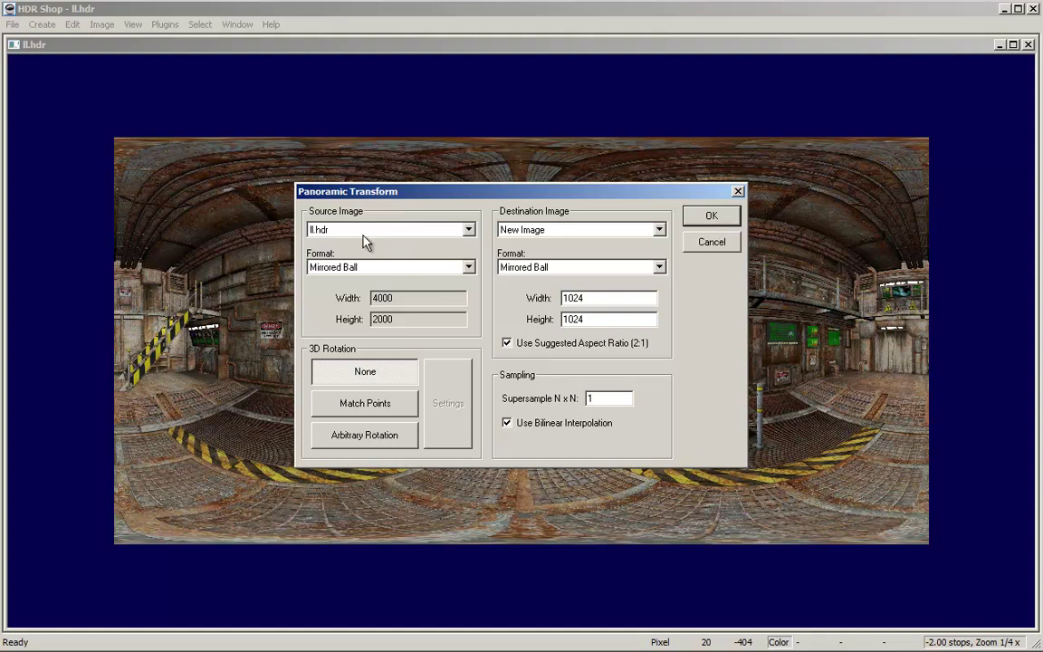
click(469, 269)
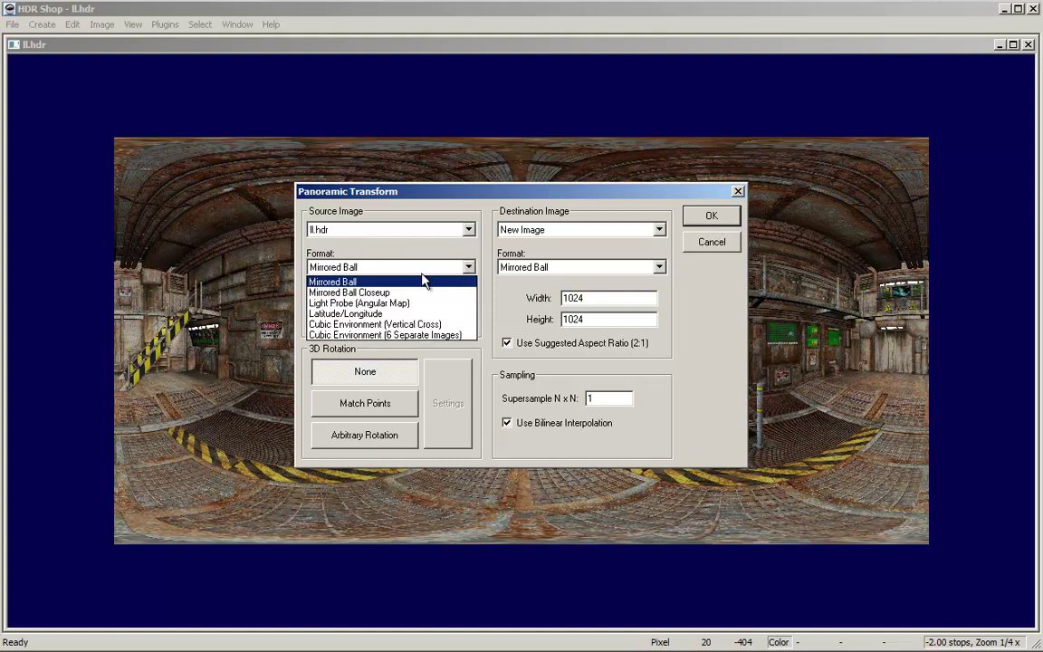
click(371, 314)
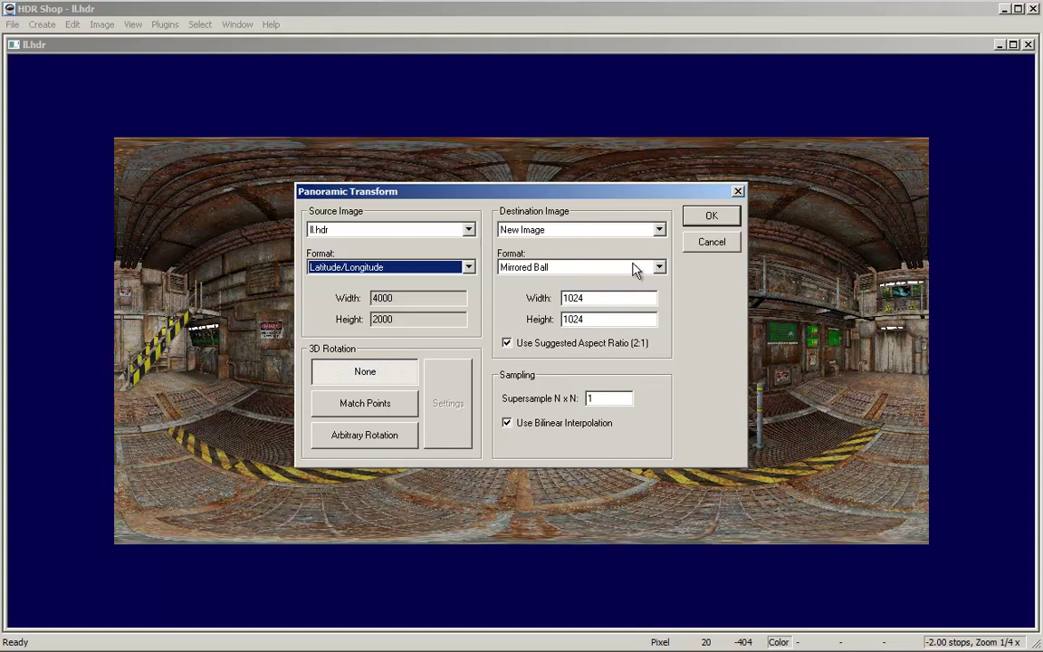
Set the output to Light Probe (Angular Map) with 3x3 supersampling and run the conversion.
click(659, 267)
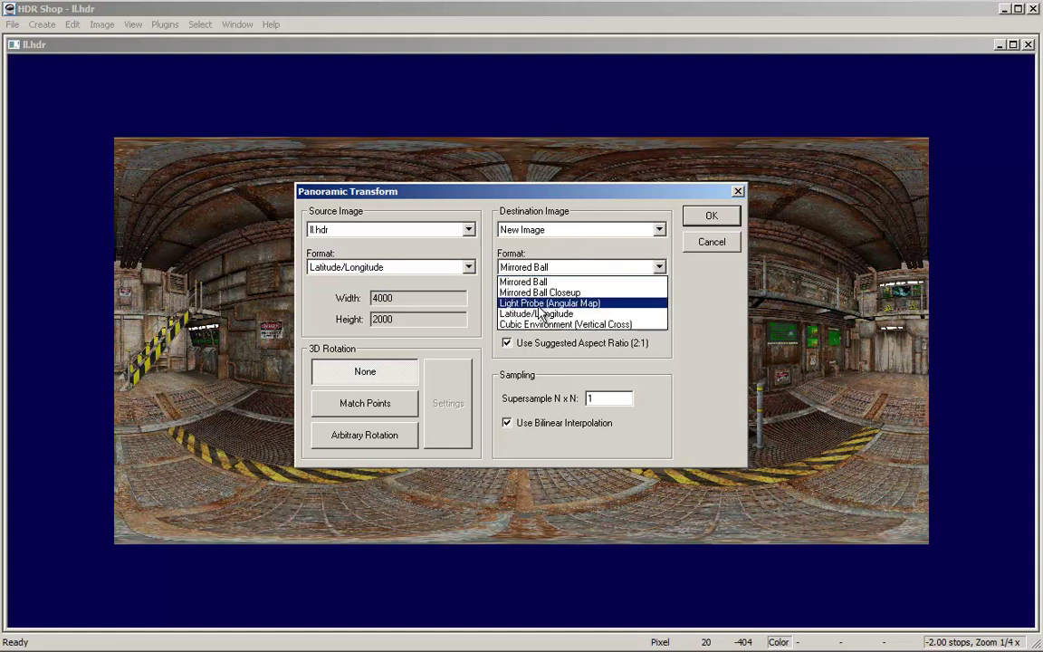
click(540, 305)
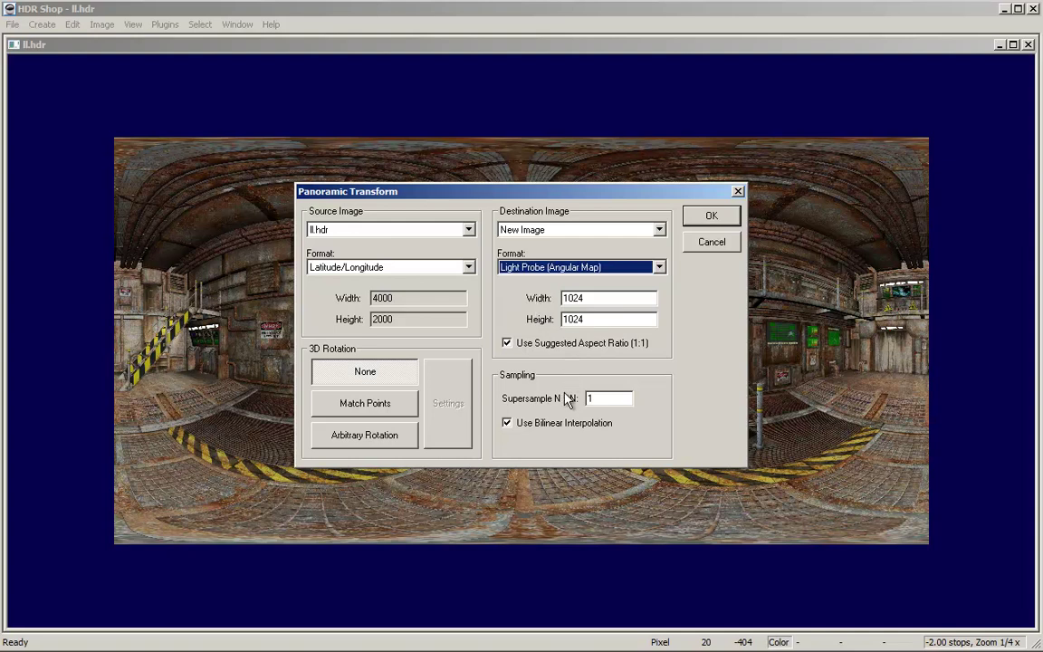
double_click(589, 399)
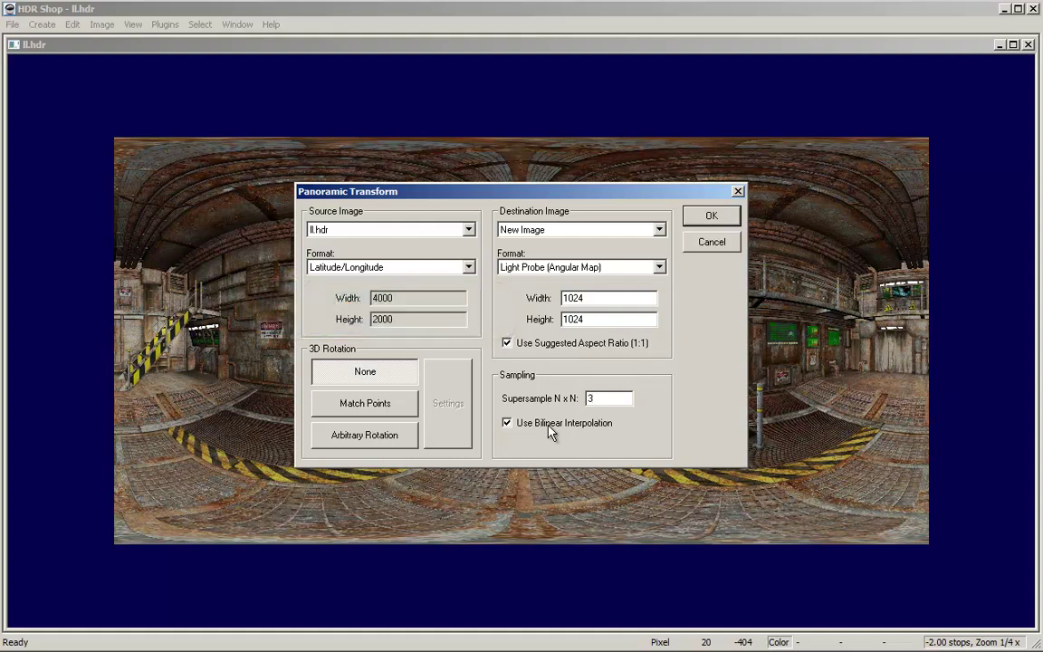
click(707, 215)
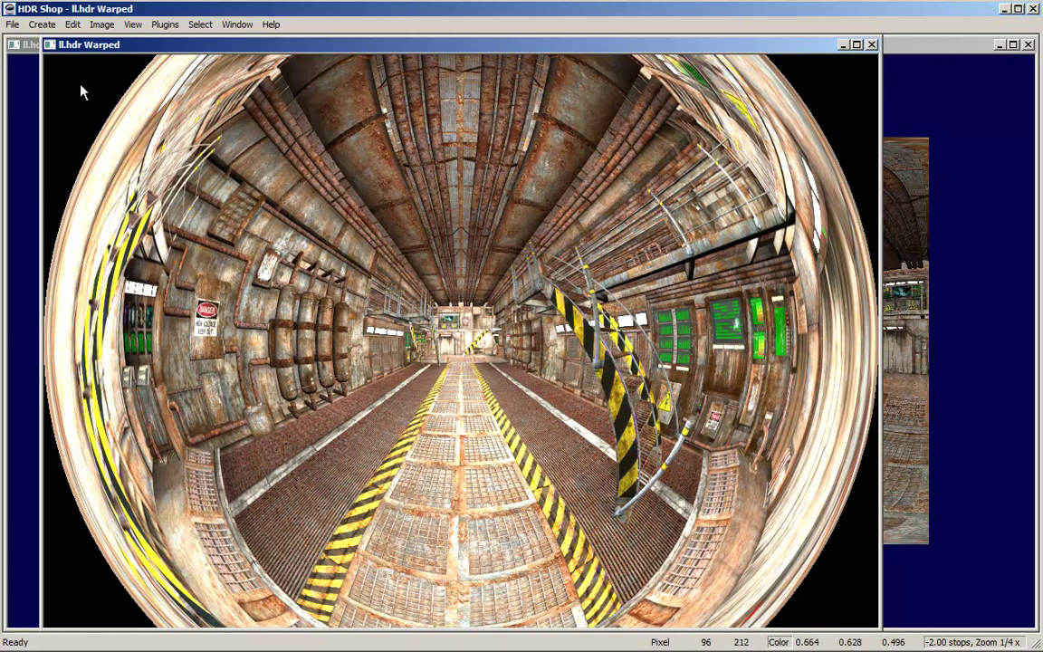
Save the warped light probe in Radiance HDR format as amx4.
click(13, 25)
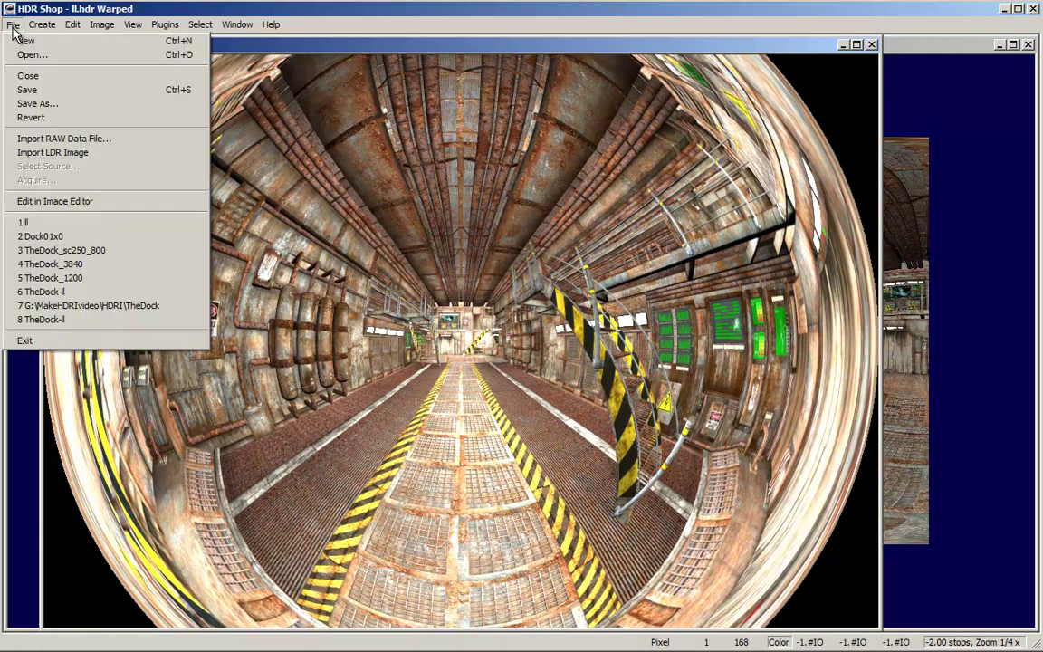
click(39, 103)
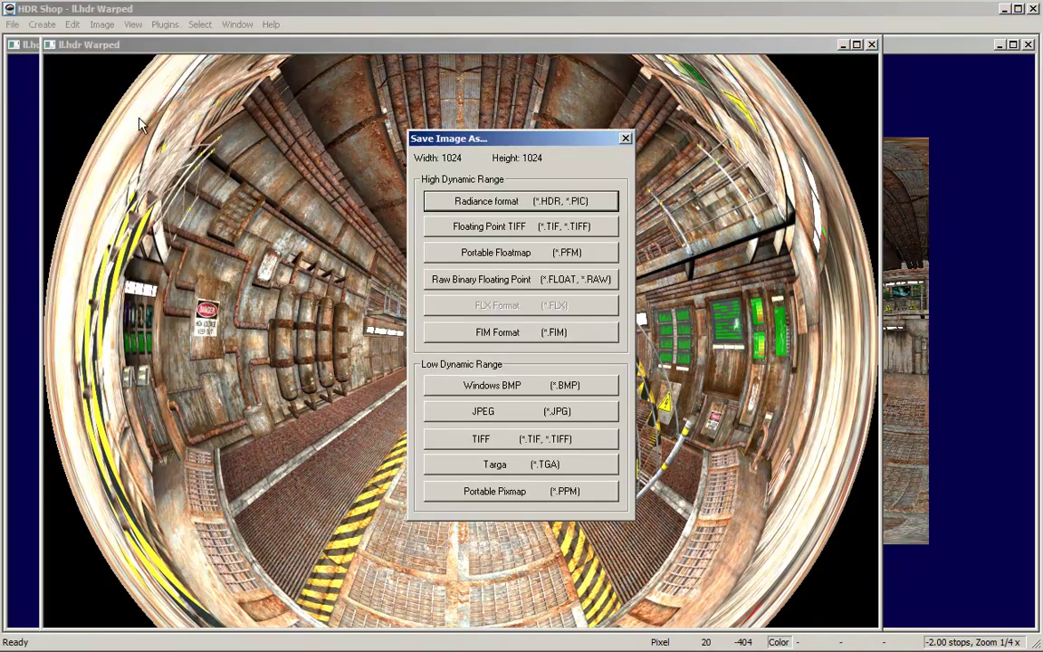
click(437, 198)
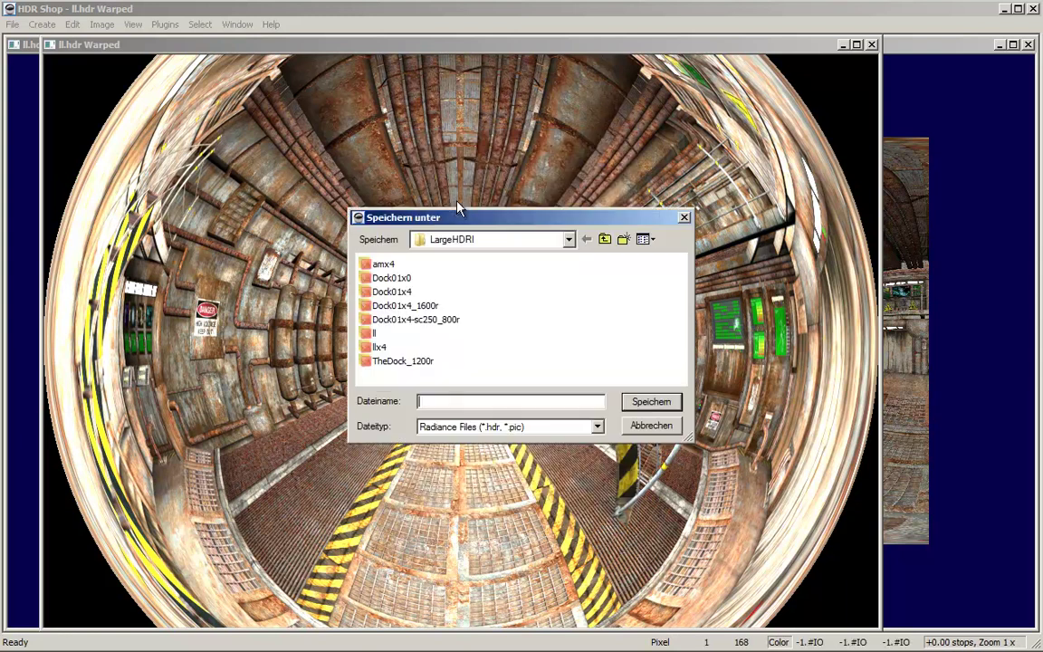
click(382, 264)
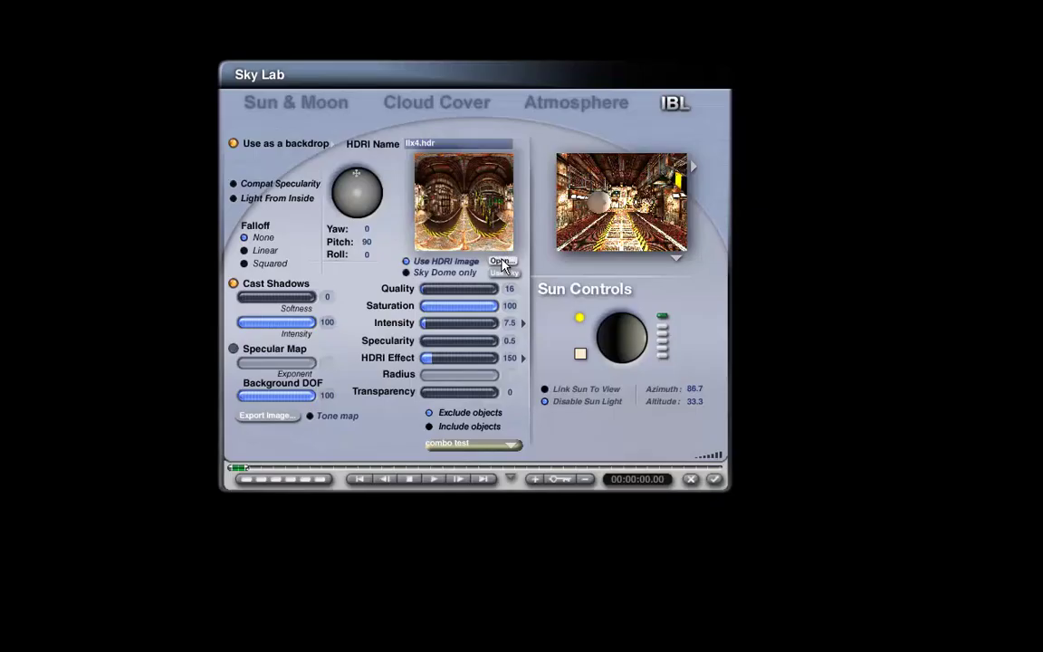
Load amx4.hdr as the Sky Lab image-based light.
click(452, 232)
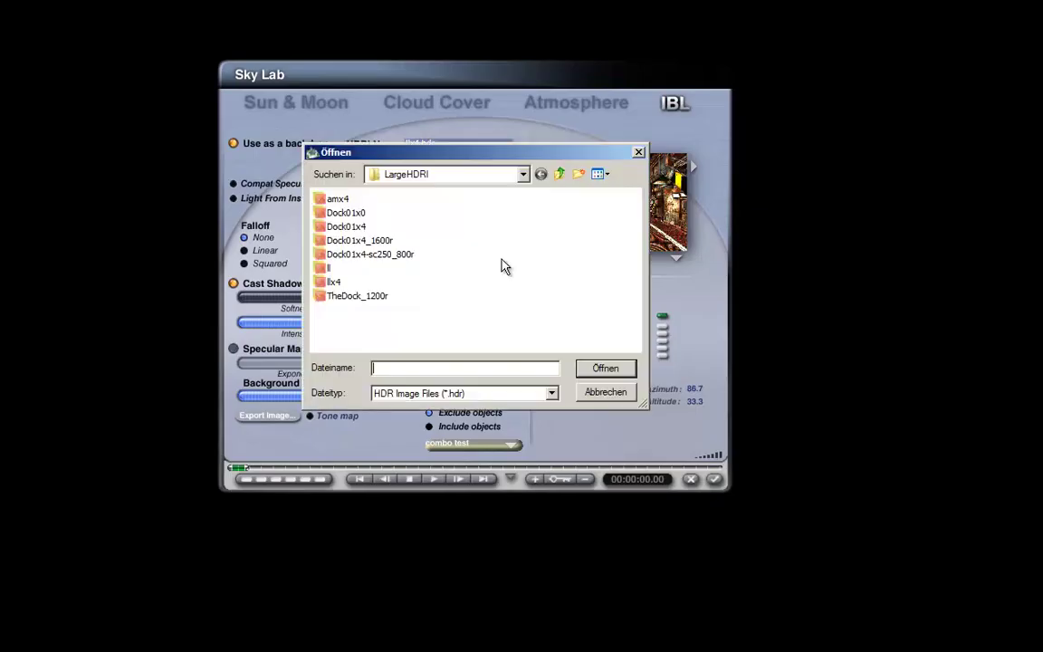
click(342, 202)
click(590, 368)
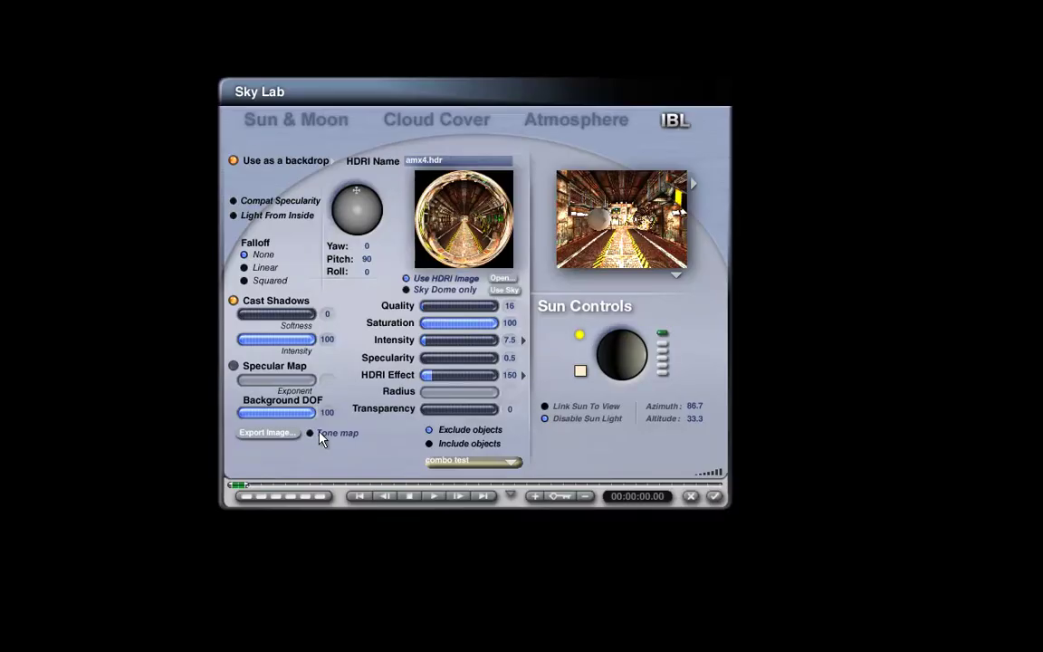
Turn on Tone map for the amx4 HDRI.
click(321, 436)
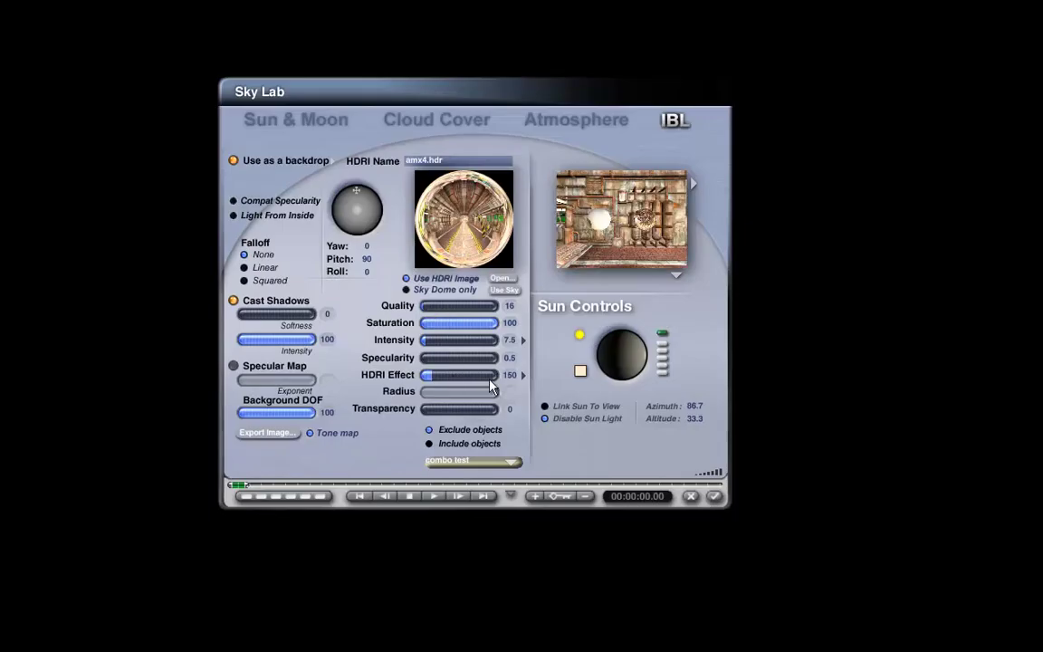
Change the HDRI Effect value to 120.
click(510, 374)
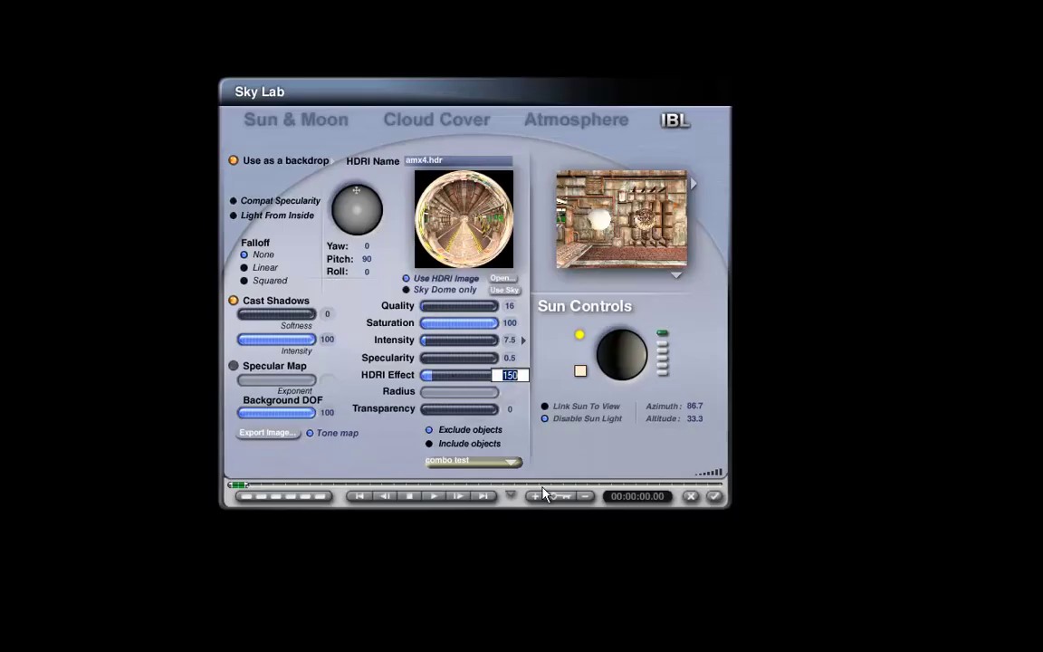
text(120)
key(Return)
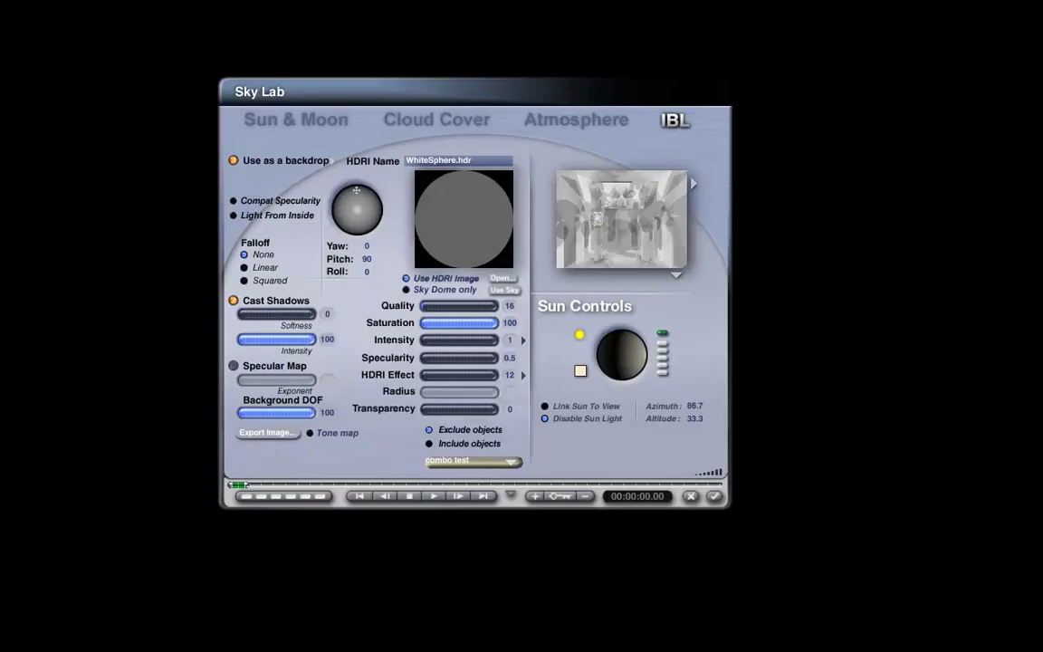
Swap in amx4.hdr, change the preview render mode, raise HDRI Effect to 161 and apply.
click(501, 278)
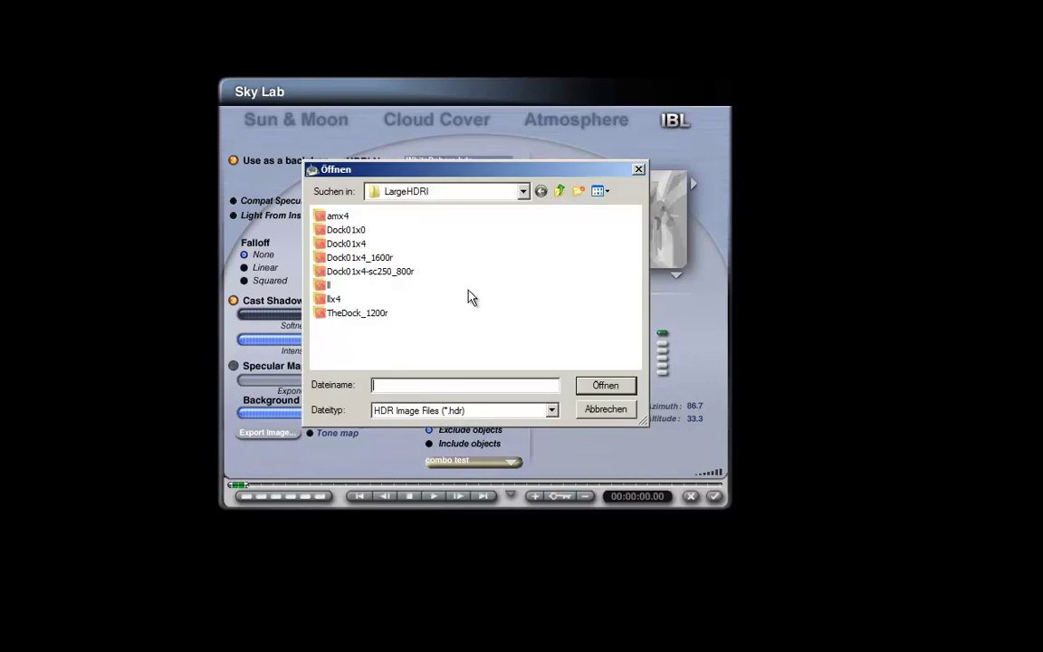
double_click(343, 220)
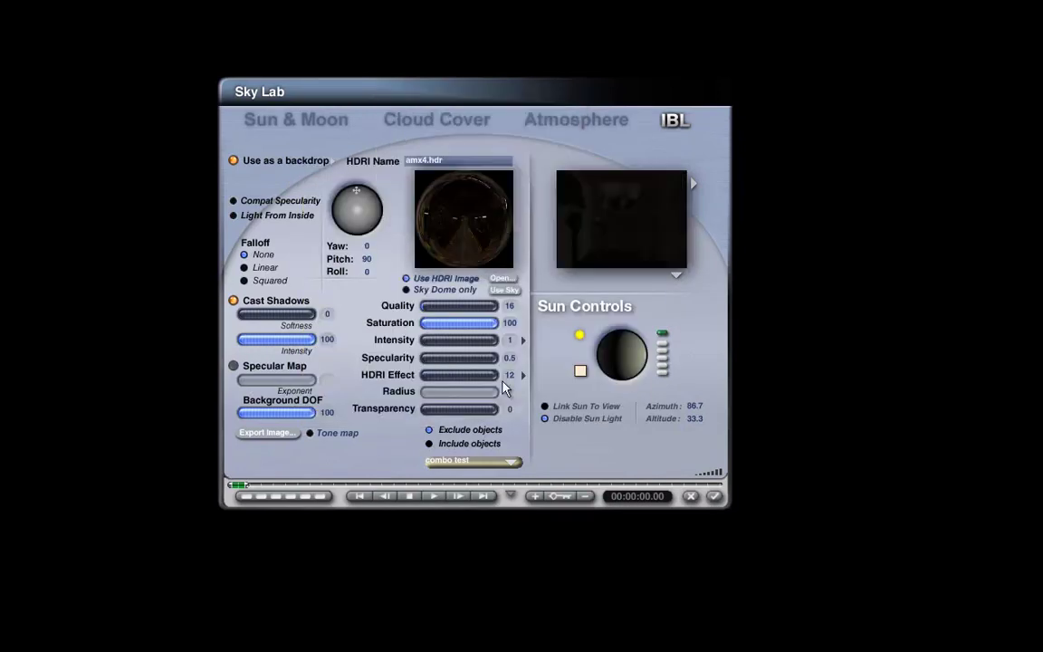
click(676, 276)
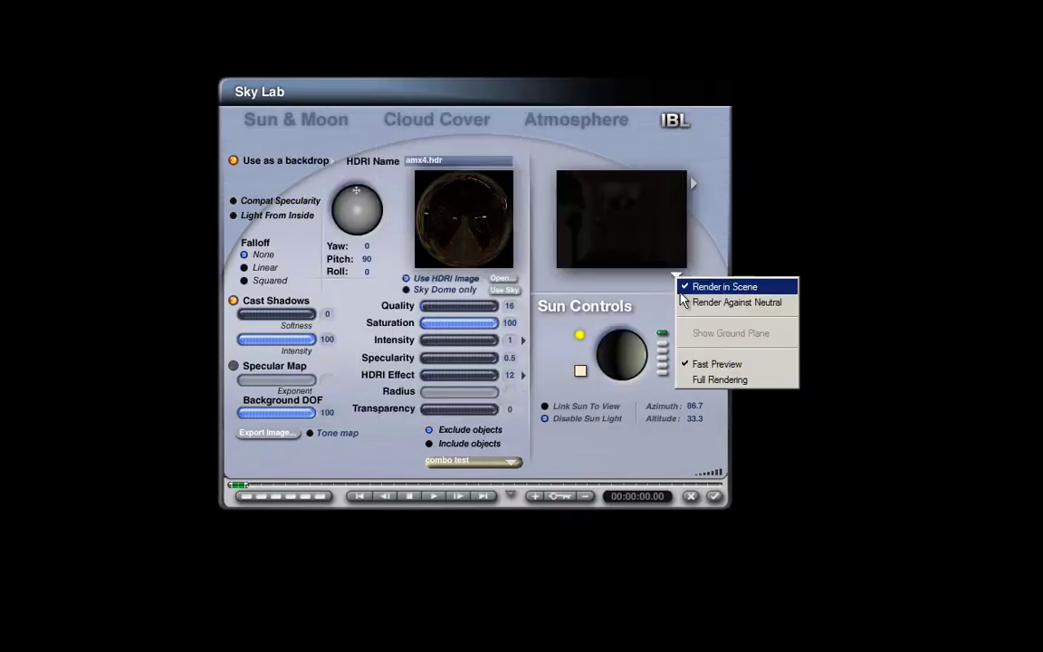
click(434, 382)
click(434, 380)
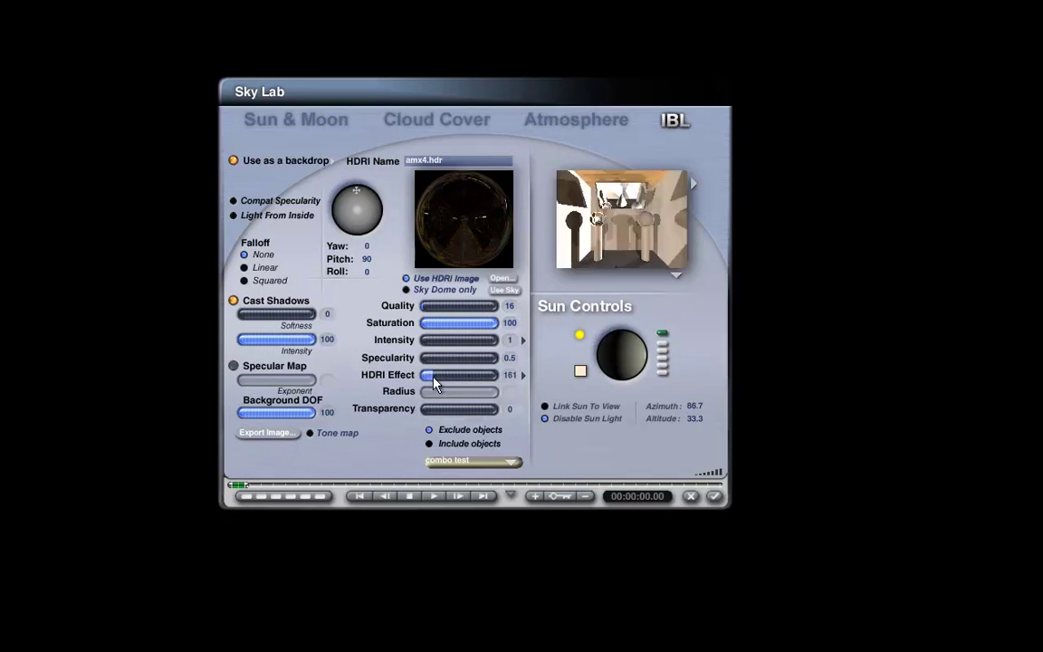
click(715, 497)
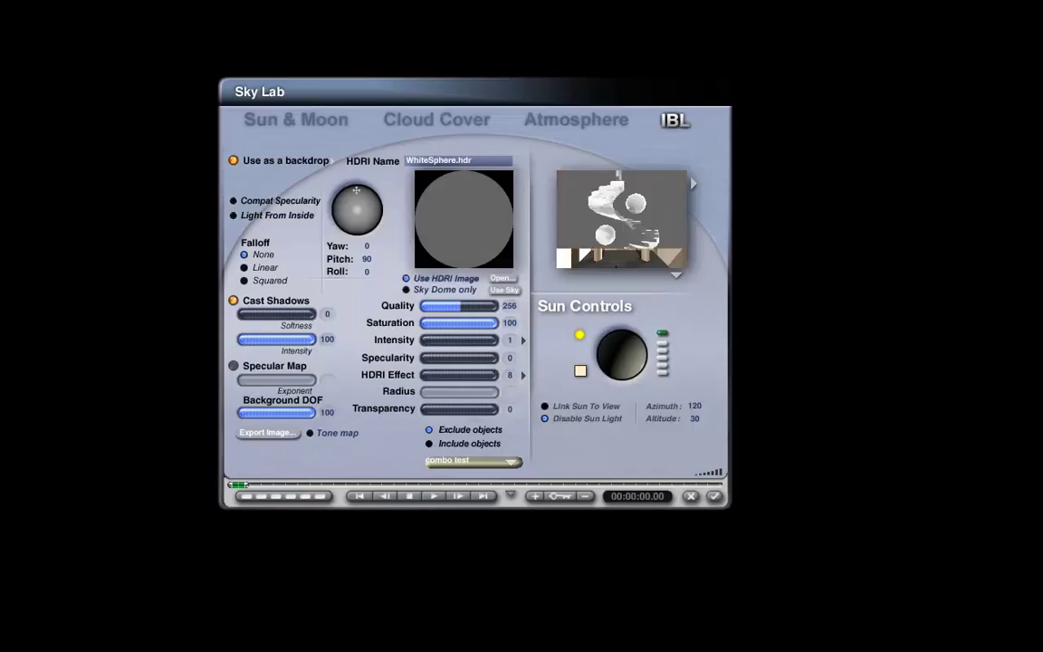
Load amx4.hdr in place of WhiteSphere.hdr and lower Quality from 256 to 16.
click(503, 281)
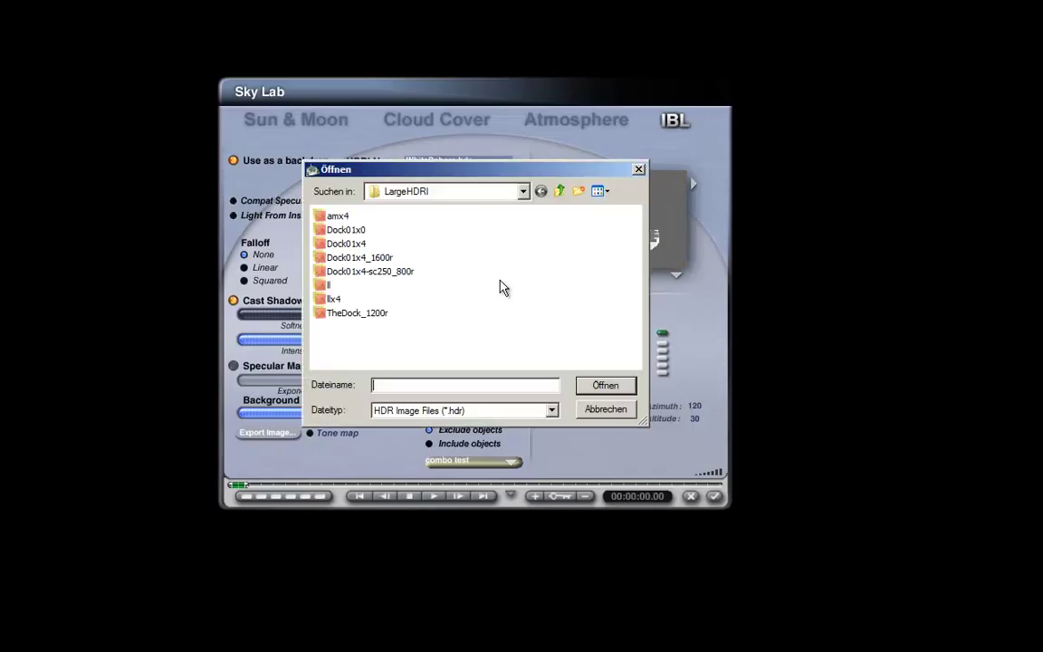
double_click(324, 217)
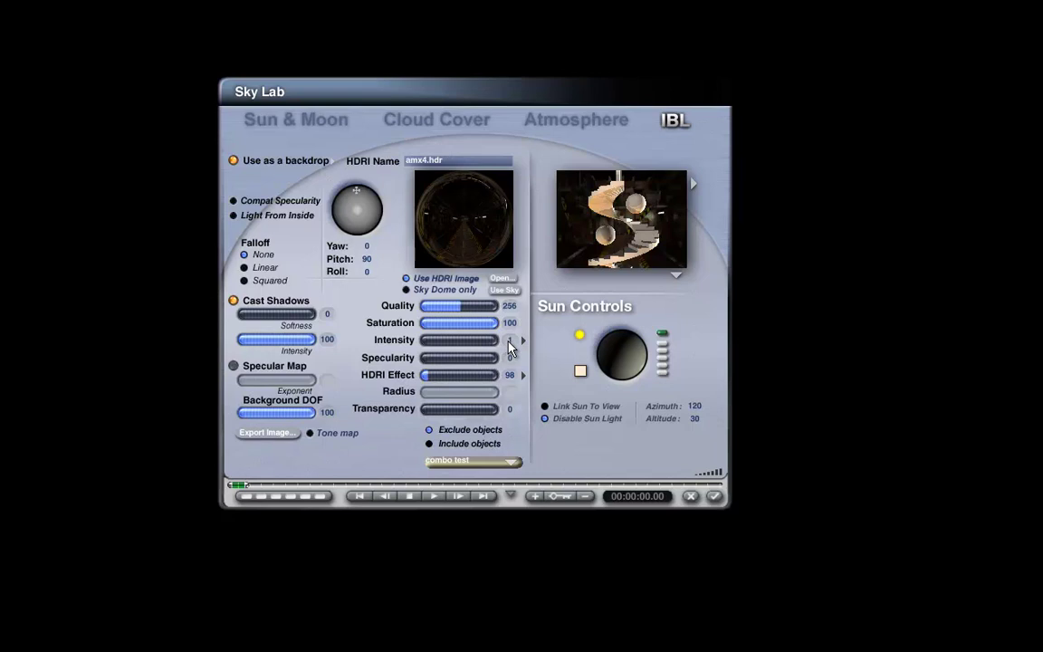
drag(472, 307, 428, 308)
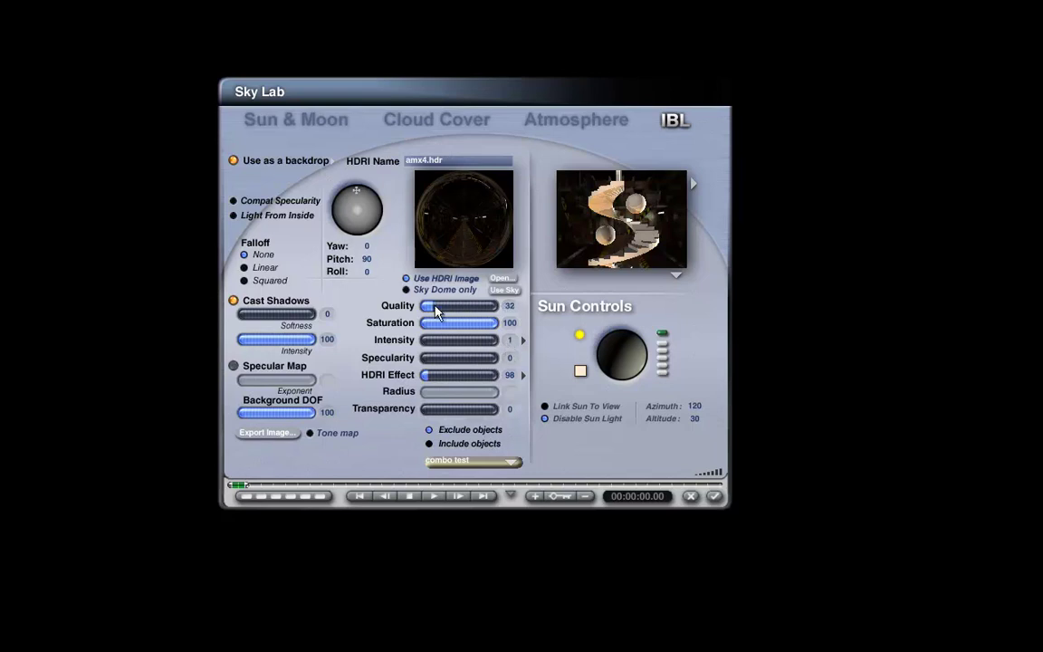
Set Intensity to 7 and turn on tone mapping.
click(509, 341)
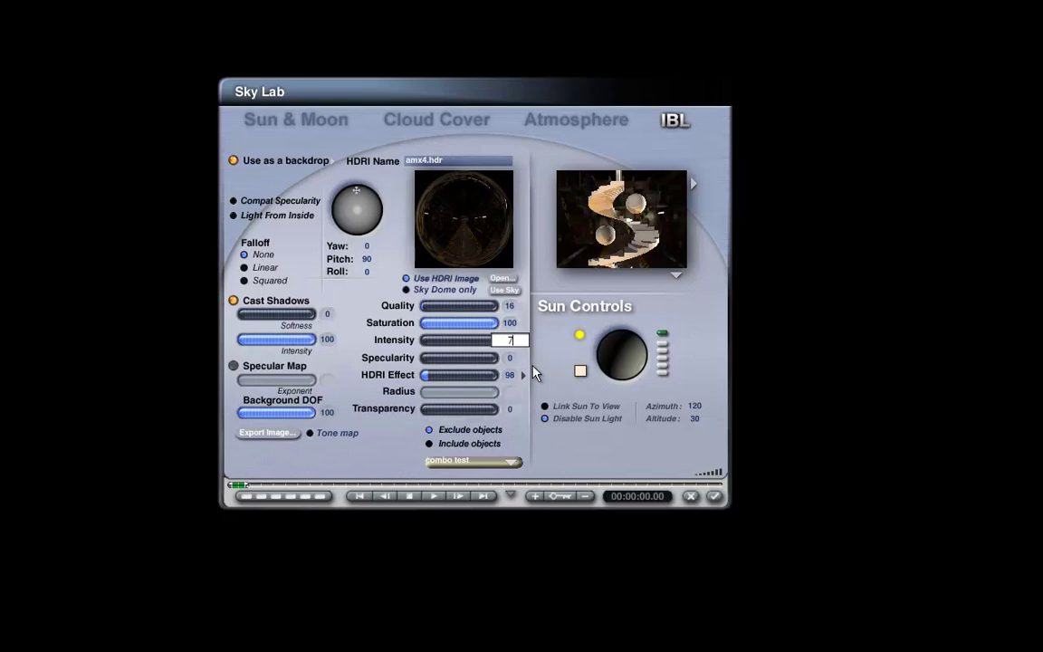
key(Return)
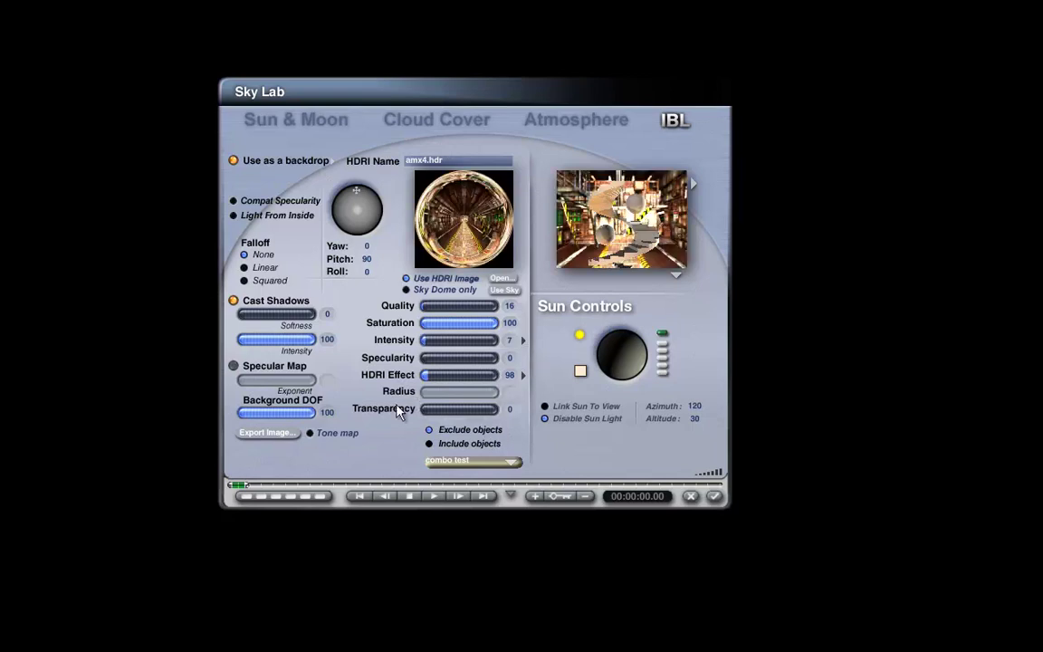
click(344, 434)
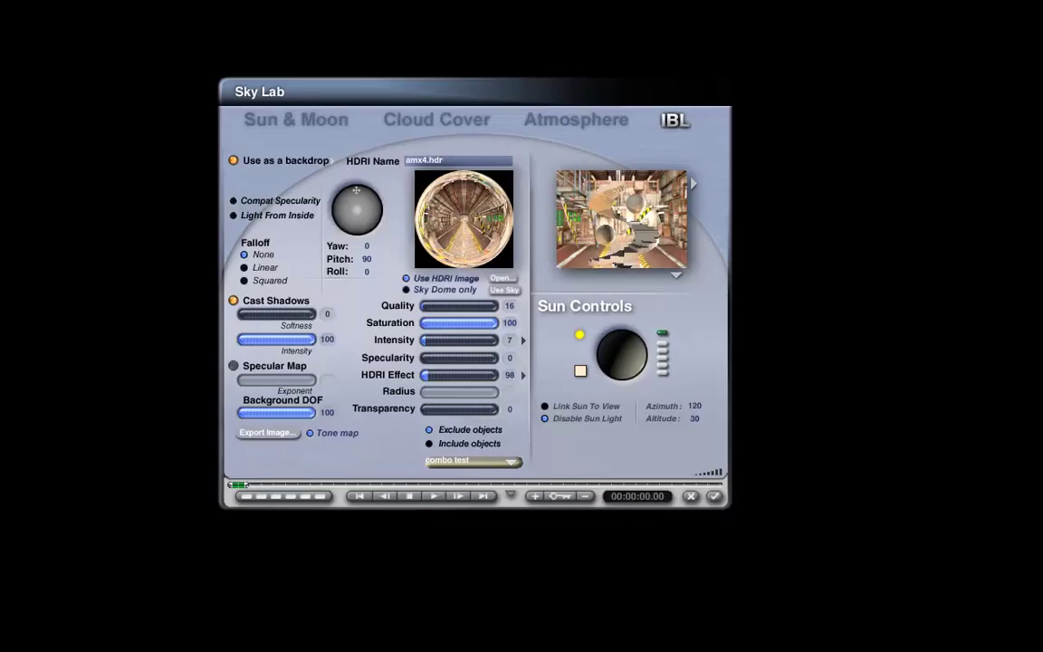
Set the amx4 probe's Yaw to 90, then 180, then 270 degrees.
click(368, 245)
text(90)
key(Return)
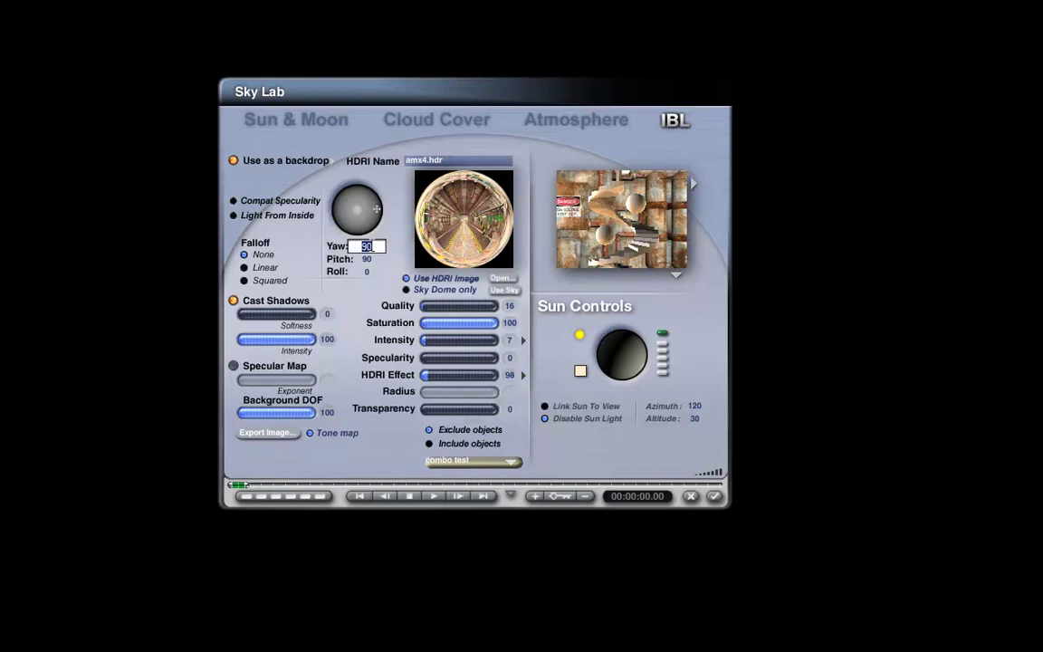
text(180)
key(Return)
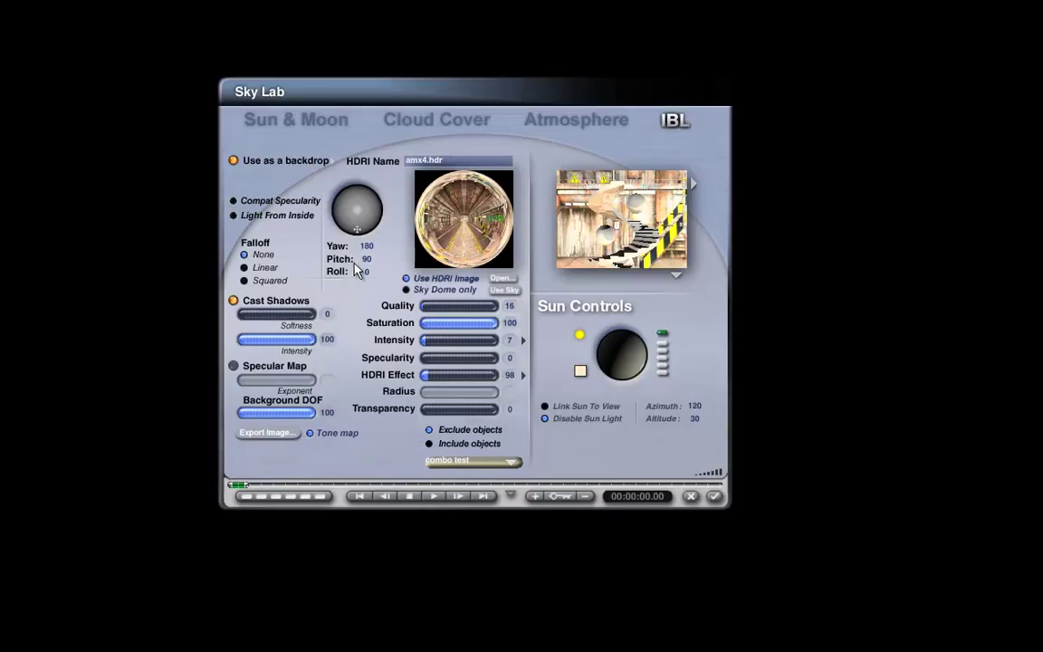
text(270)
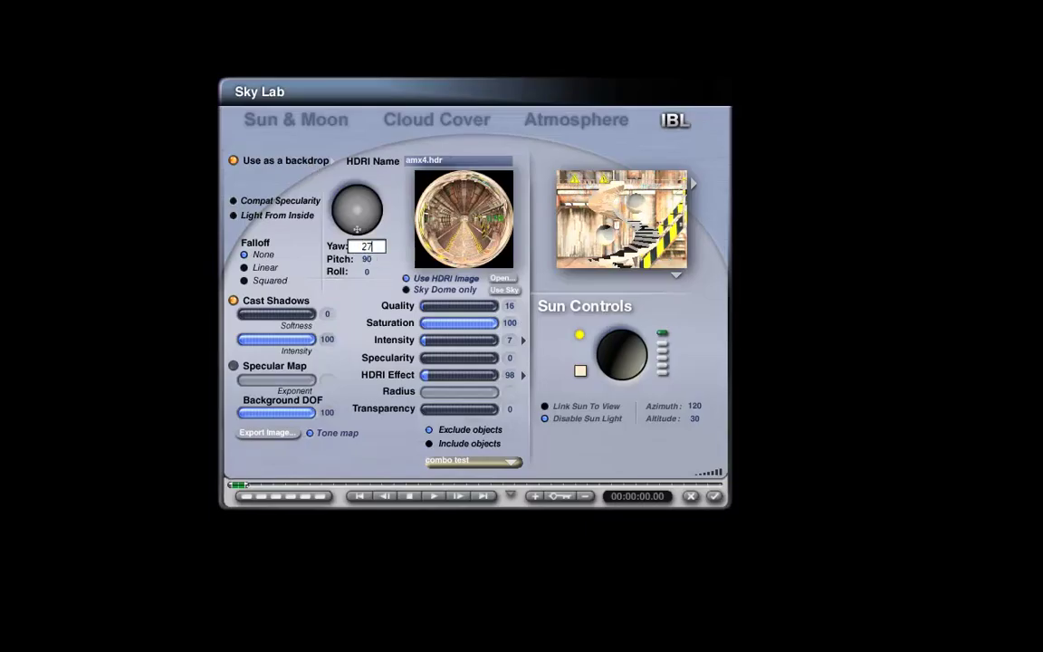
key(Return)
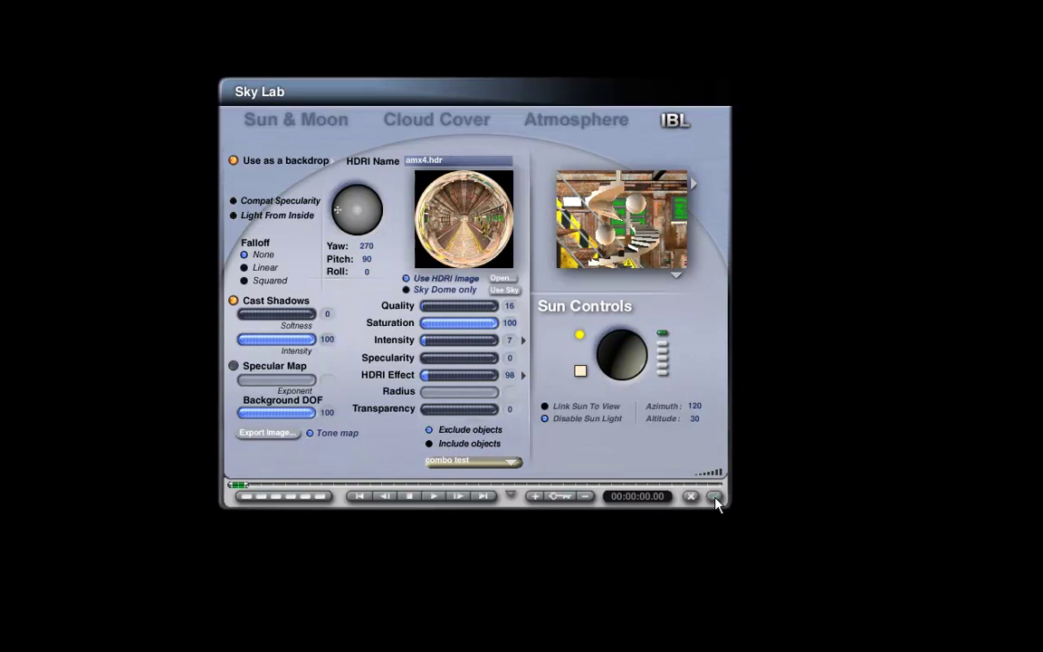